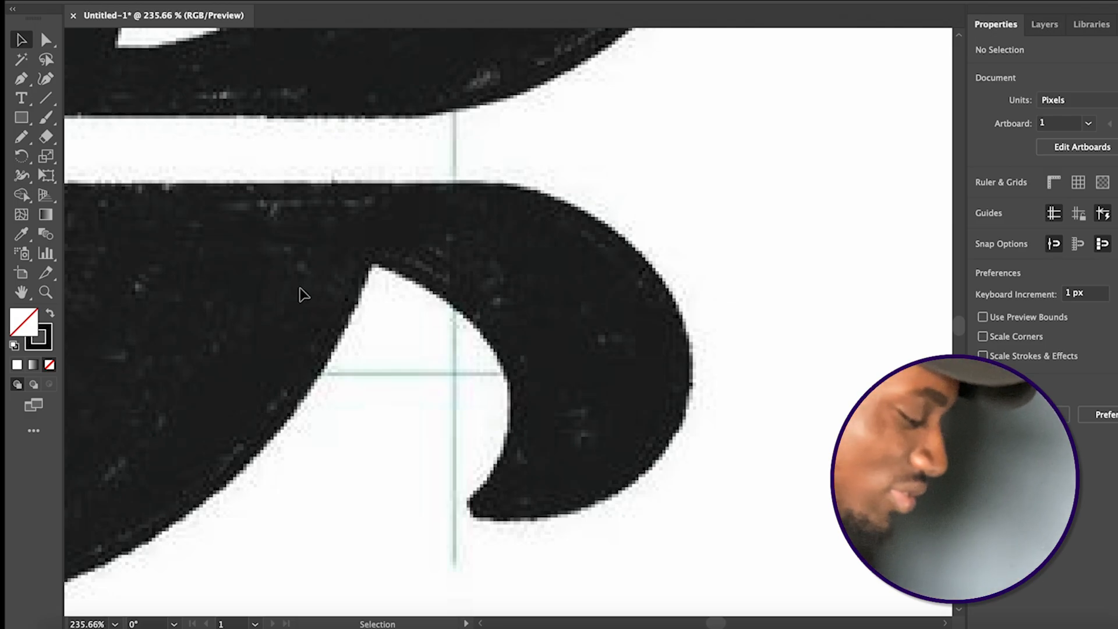
Try tracing the inner curve and tip of the letter's curled tail freehand with the Pencil tool, and delete the path
{"action": "key", "text": "n"}
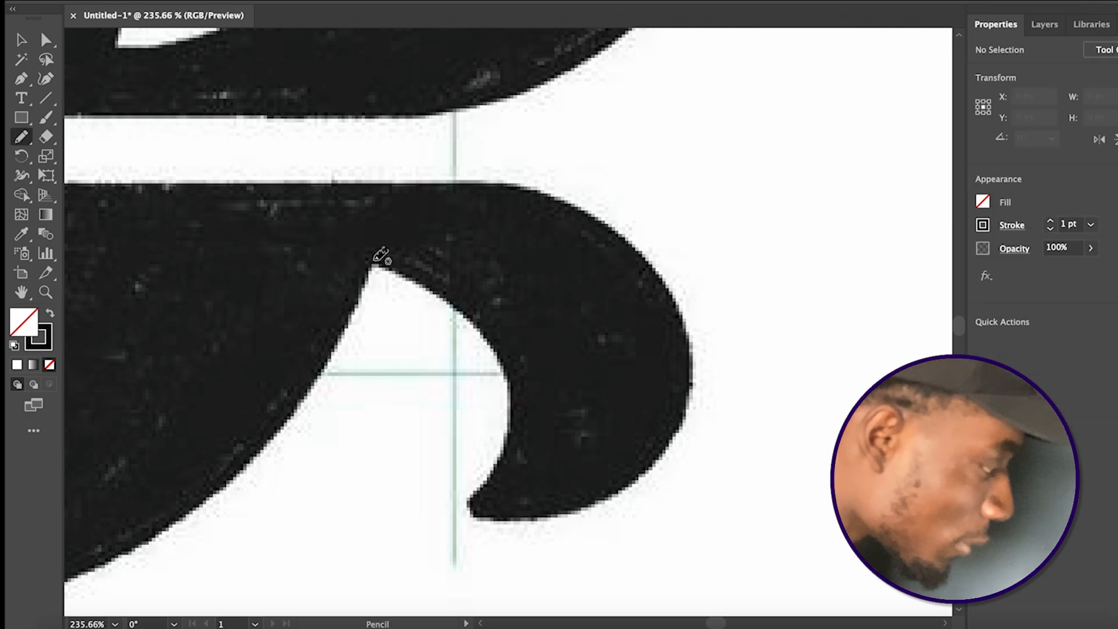
{"action": "mouse_move", "coordinate": [377, 265]}
{"action": "left_mouse_down"}
{"action": "mouse_move", "coordinate": [422, 275]}
{"action": "mouse_move", "coordinate": [452, 302]}
{"action": "mouse_move", "coordinate": [509, 387]}
{"action": "mouse_move", "coordinate": [506, 431]}
{"action": "left_mouse_up"}
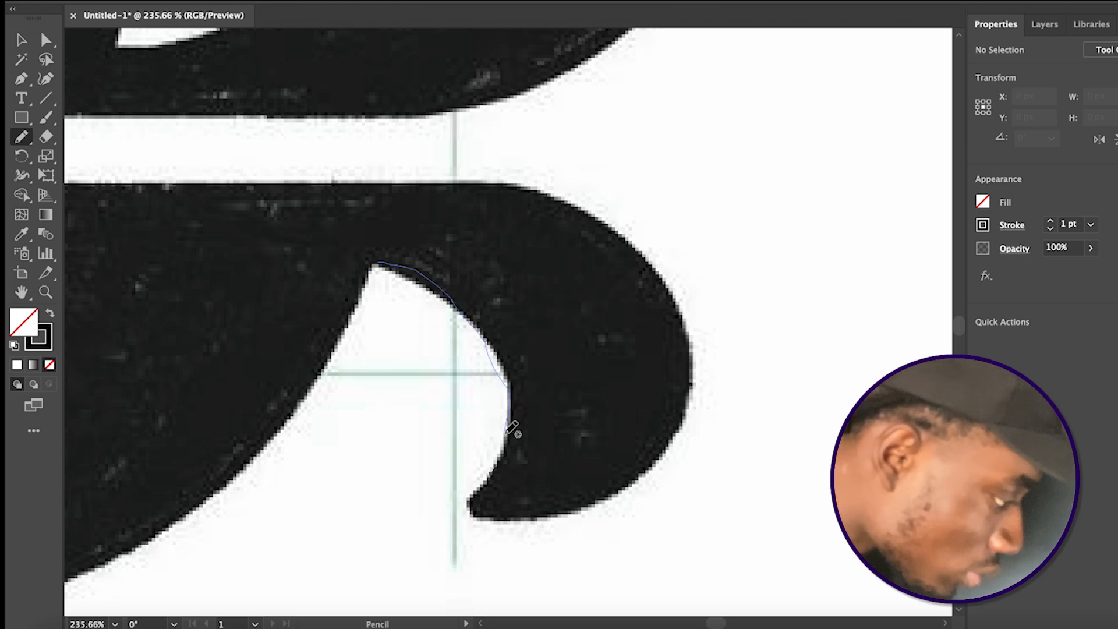
{"action": "mouse_move", "coordinate": [488, 479]}
{"action": "left_mouse_down"}
{"action": "mouse_move", "coordinate": [464, 502]}
{"action": "mouse_move", "coordinate": [469, 517]}
{"action": "mouse_move", "coordinate": [522, 526]}
{"action": "left_mouse_up"}
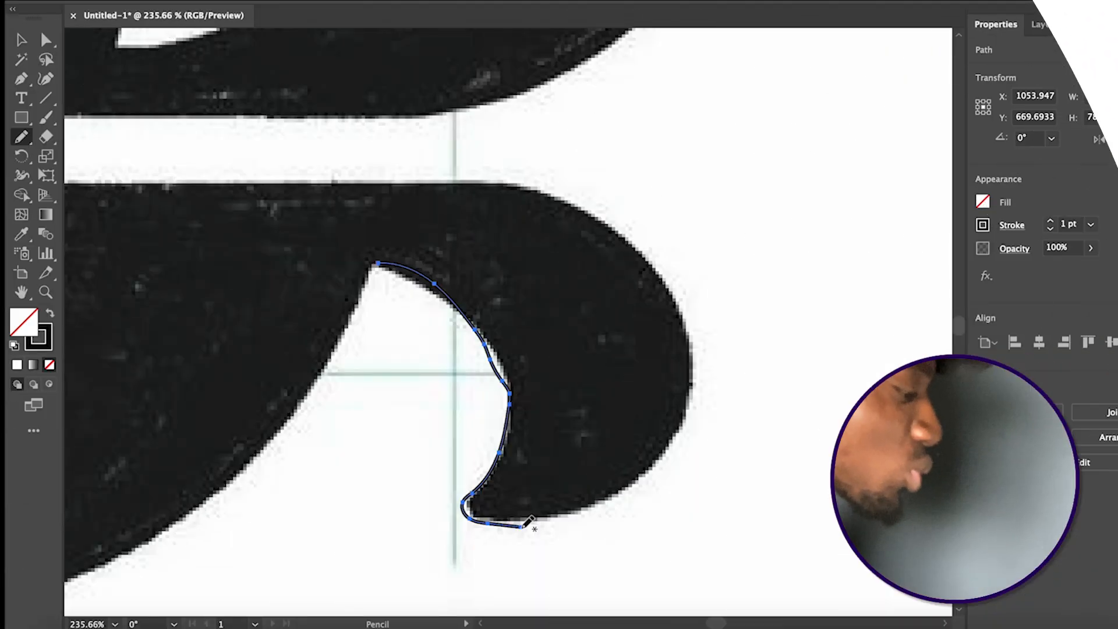
{"action": "key", "text": "v"}
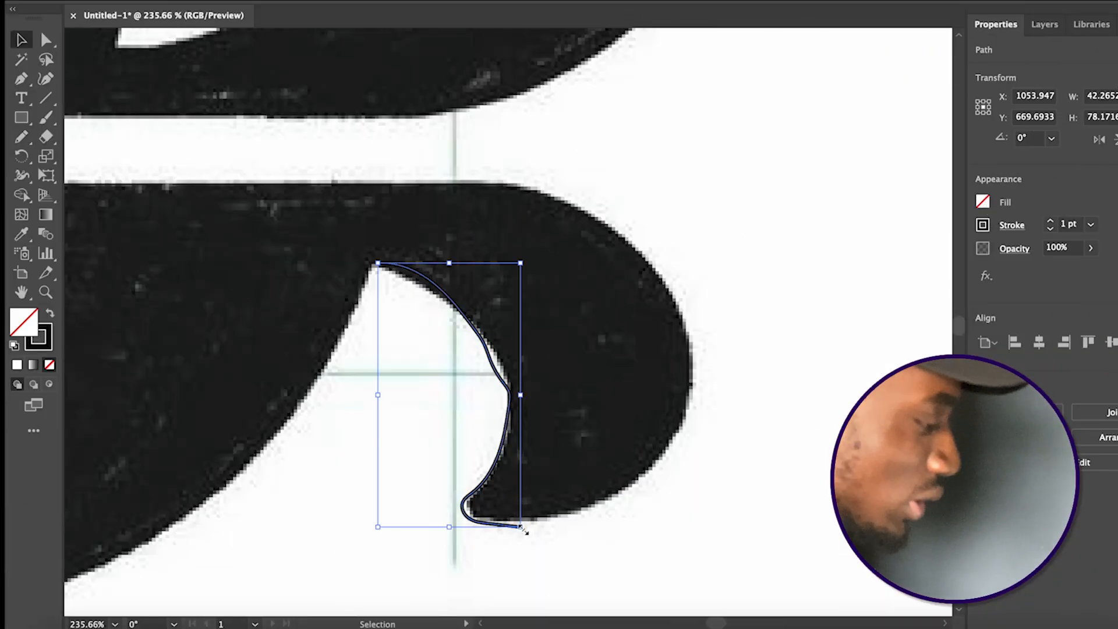
{"action": "key", "text": "Delete"}
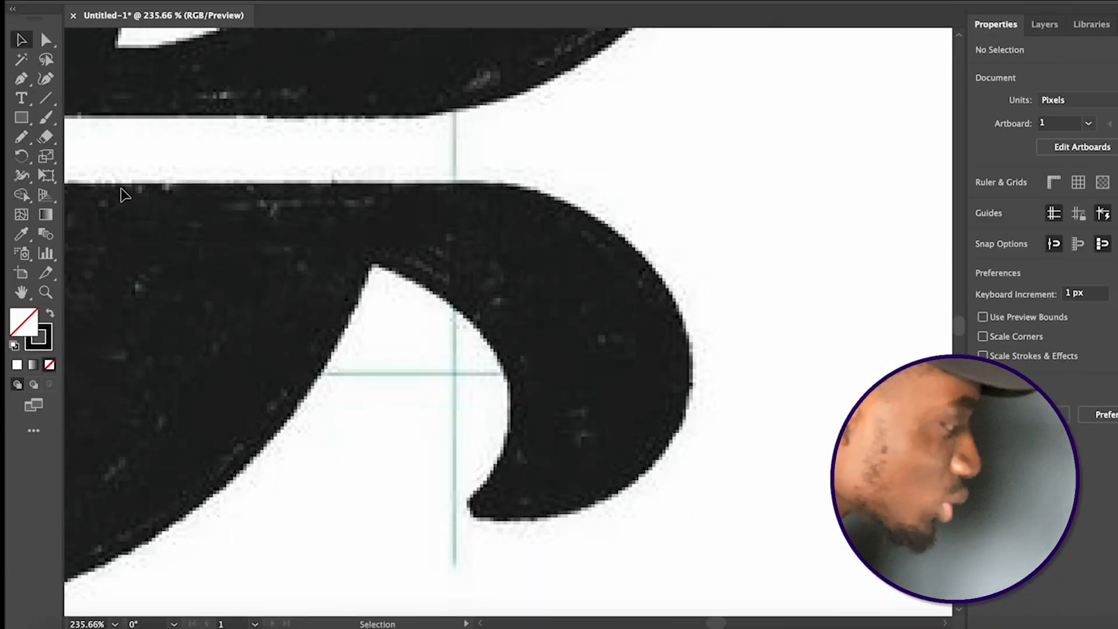
Set the Pencil tool's fidelity to the smoothest setting, leaving the edit-selected-paths distance at 6 pixels
{"action": "double_click", "coordinate": [22, 140]}
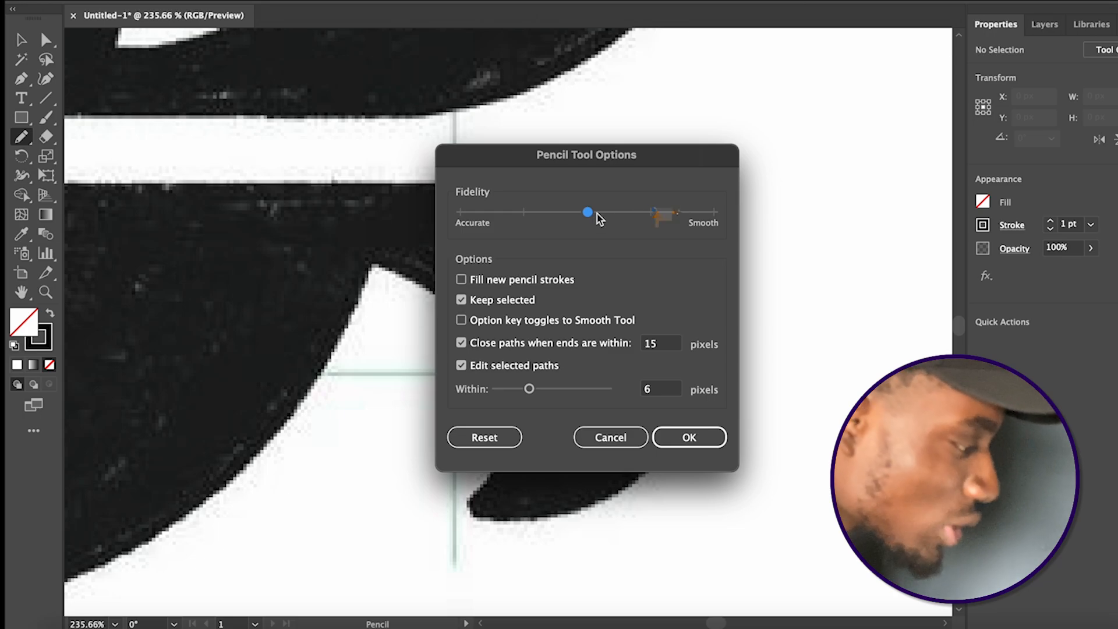
{"action": "left_click_drag", "start_coordinate": [600, 218], "coordinate": [695, 208]}
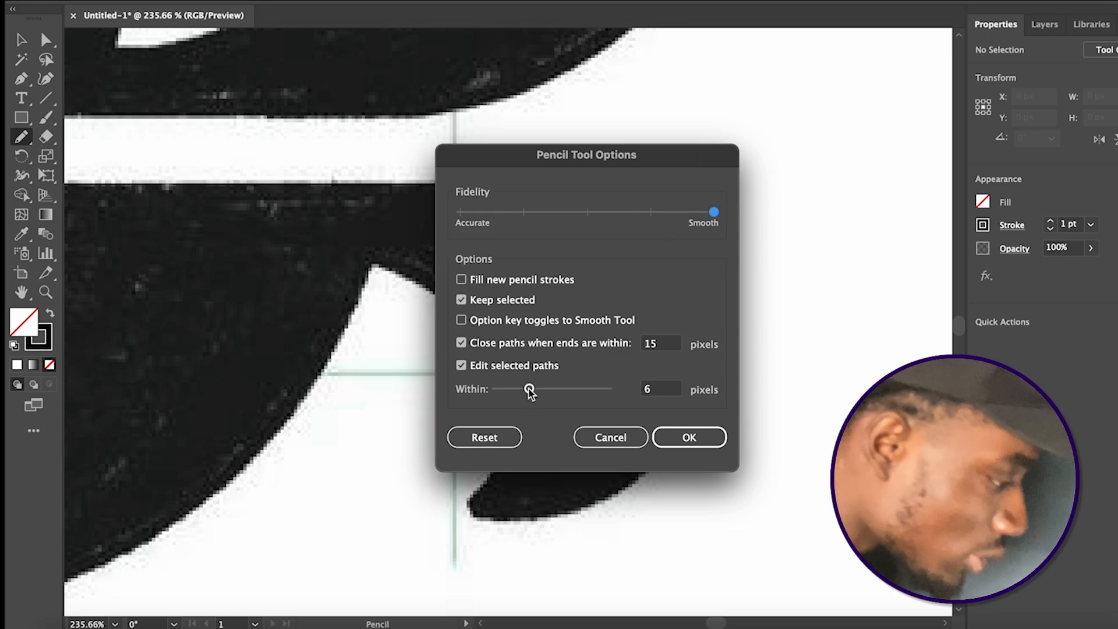
{"action": "left_click_drag", "start_coordinate": [529, 389], "coordinate": [552, 395]}
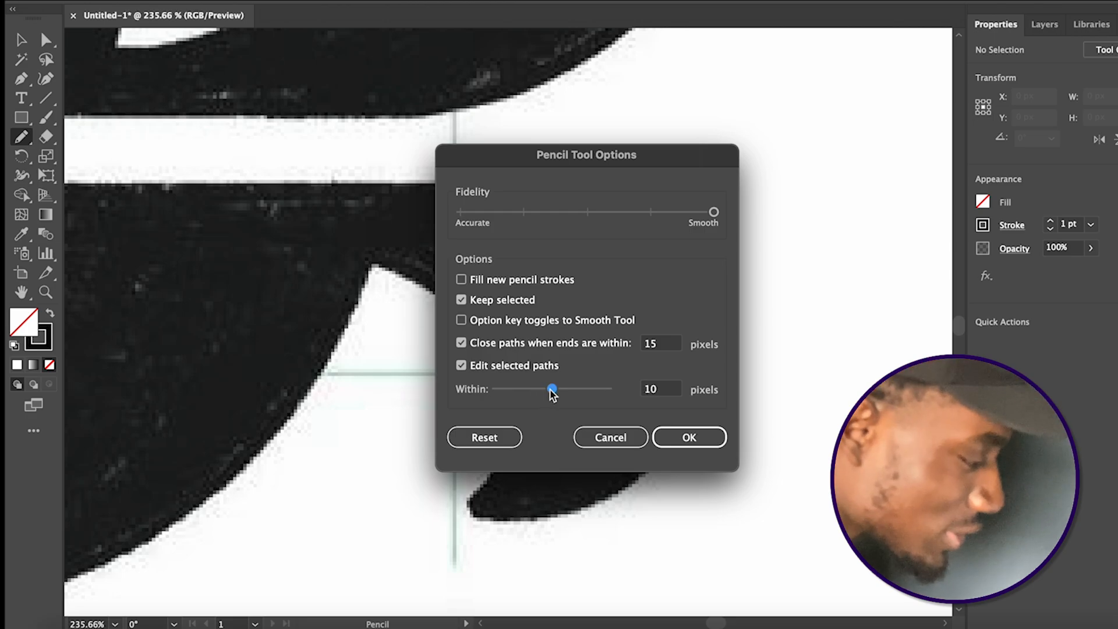
{"action": "left_click_drag", "start_coordinate": [551, 393], "coordinate": [532, 395]}
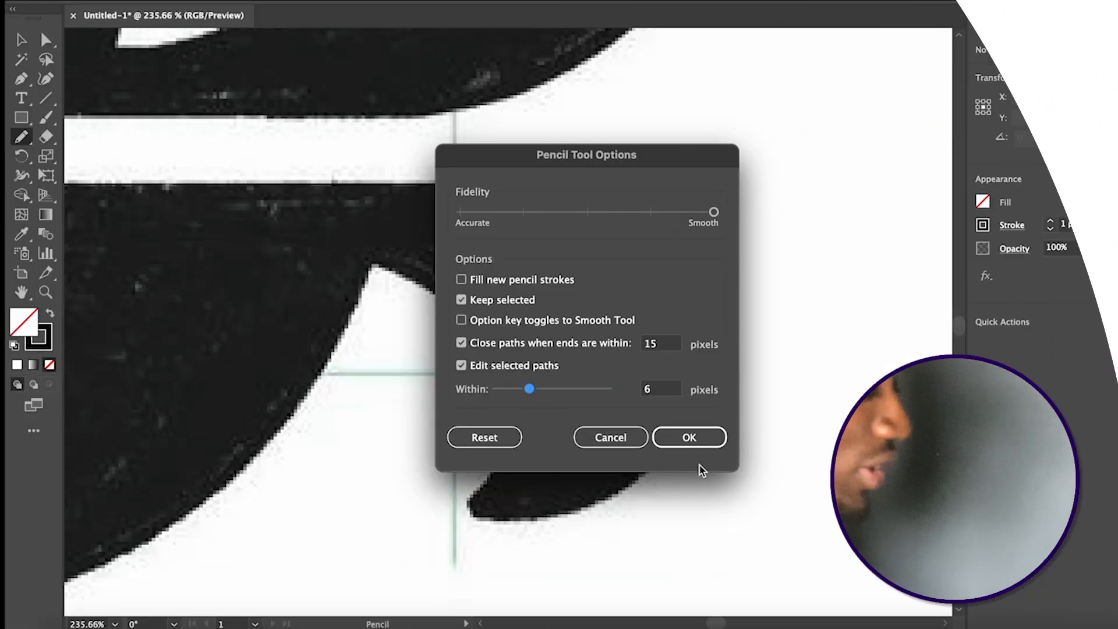
{"action": "left_click", "coordinate": [707, 438]}
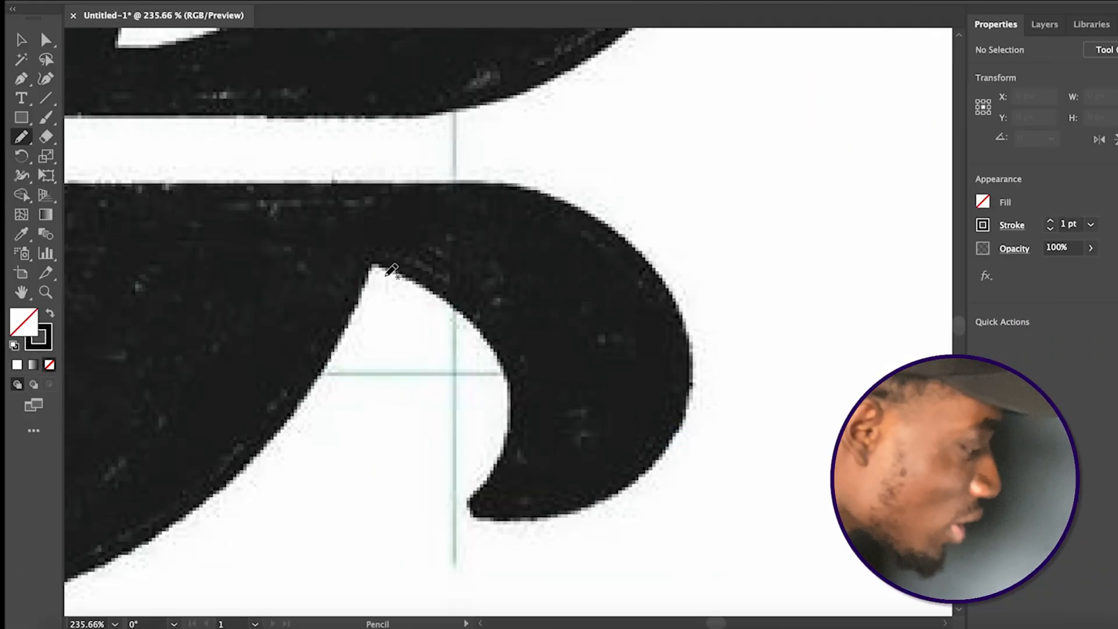
Trace the curled tail with the Pencil tool from its inner notch, around the tip and outer curve, onto the flat upper edge
{"action": "mouse_move", "coordinate": [379, 263]}
{"action": "left_mouse_down"}
{"action": "mouse_move", "coordinate": [498, 345]}
{"action": "mouse_move", "coordinate": [505, 446]}
{"action": "mouse_move", "coordinate": [471, 496]}
{"action": "mouse_move", "coordinate": [472, 516]}
{"action": "mouse_move", "coordinate": [519, 528]}
{"action": "mouse_move", "coordinate": [599, 511]}
{"action": "left_mouse_up"}
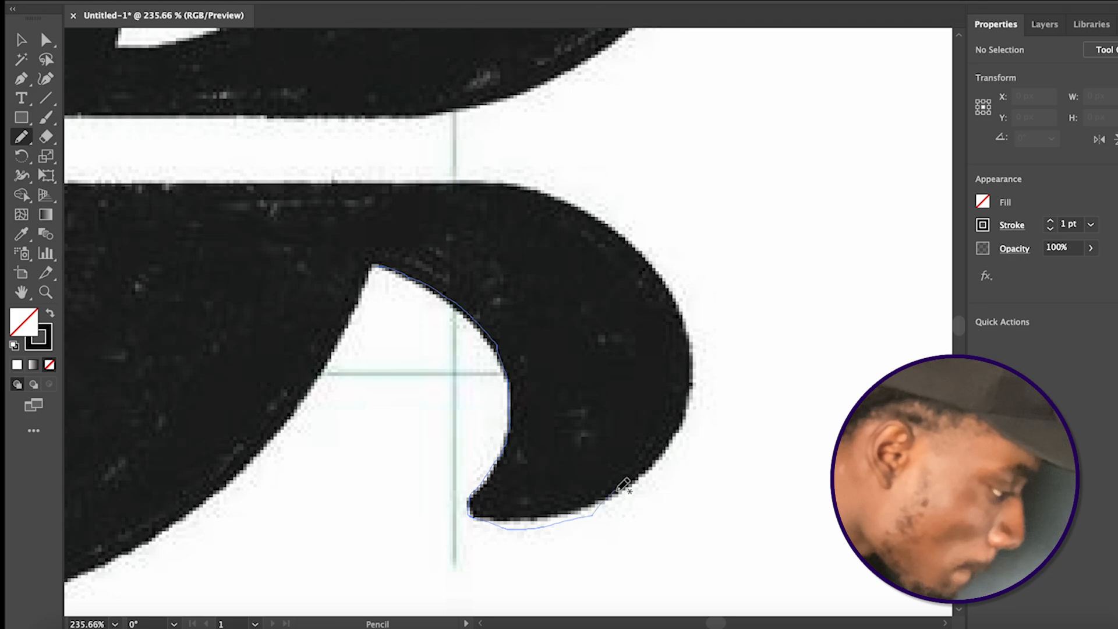
{"action": "left_click_drag", "start_coordinate": [692, 414], "coordinate": [700, 381]}
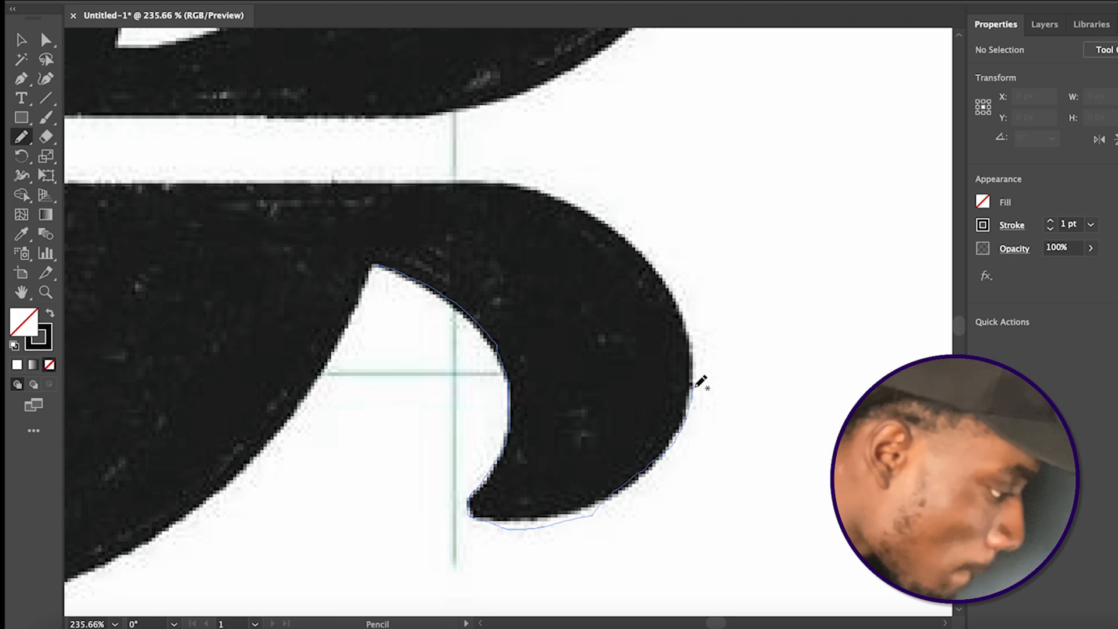
{"action": "mouse_move", "coordinate": [678, 307]}
{"action": "left_mouse_down"}
{"action": "mouse_move", "coordinate": [601, 217]}
{"action": "mouse_move", "coordinate": [530, 183]}
{"action": "mouse_move", "coordinate": [287, 177]}
{"action": "left_mouse_up"}
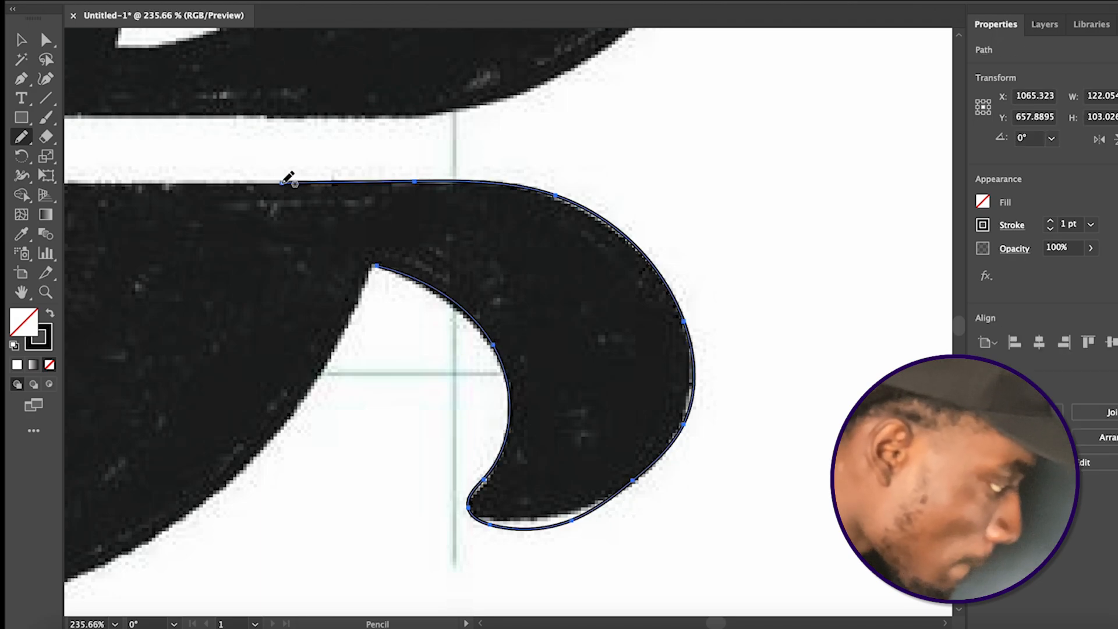
Extend the path along the flat upper edge to its corner, down the slanted side and around the bottom of the lower counter
{"action": "scroll", "coordinate": [289, 177], "scroll_direction": "up", "scroll_amount": 2}
{"action": "scroll", "coordinate": [289, 177], "scroll_direction": "left", "scroll_amount": 3}
{"action": "scroll", "coordinate": [442, 318], "scroll_direction": "down", "scroll_amount": 4}
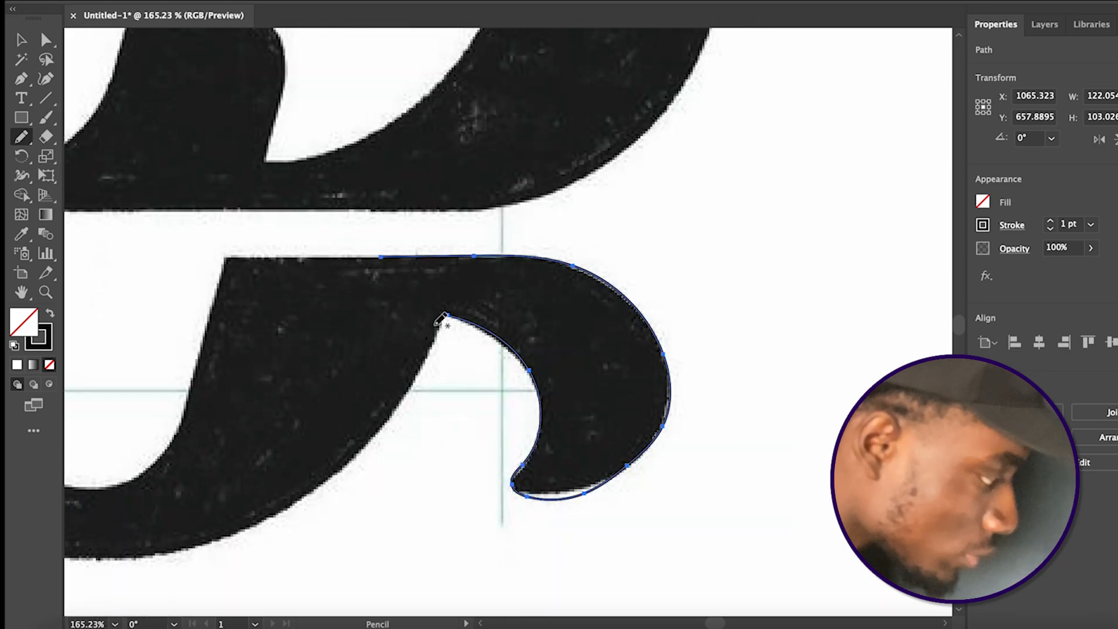
{"action": "scroll", "coordinate": [437, 323], "scroll_direction": "up", "scroll_amount": 2}
{"action": "scroll", "coordinate": [436, 323], "scroll_direction": "left", "scroll_amount": 3}
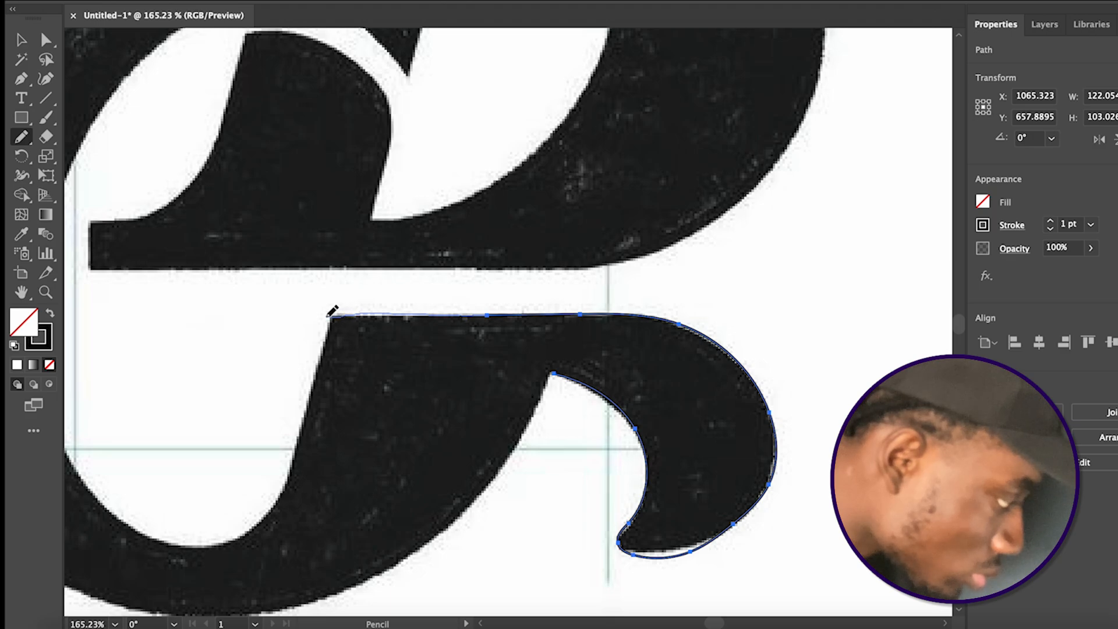
{"action": "left_click_drag", "start_coordinate": [319, 382], "coordinate": [295, 477]}
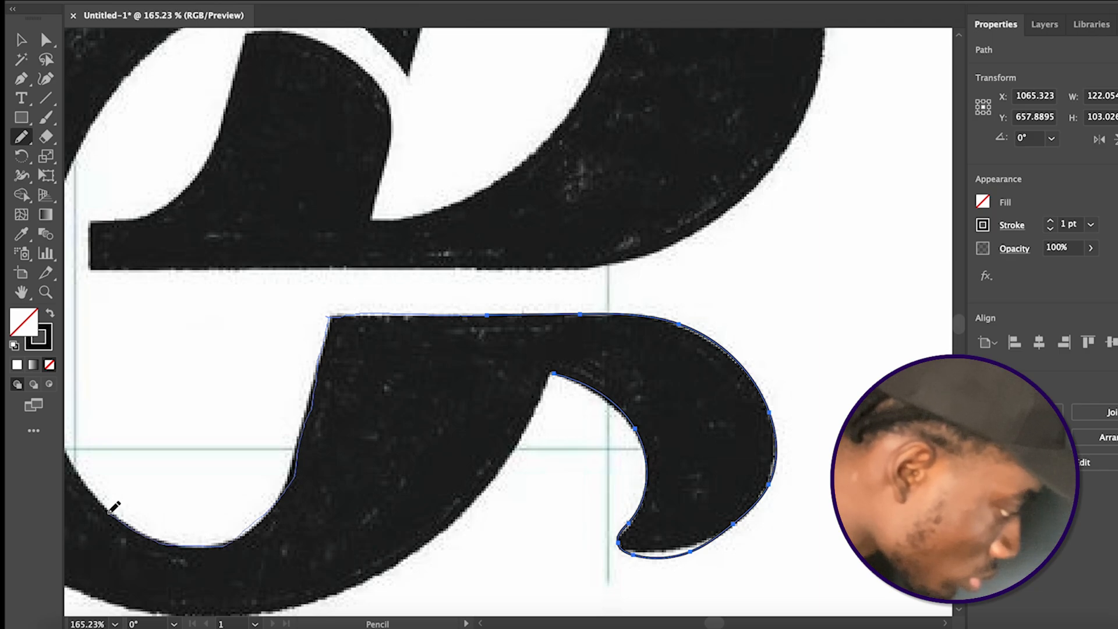
{"action": "left_click_drag", "start_coordinate": [103, 506], "coordinate": [85, 480]}
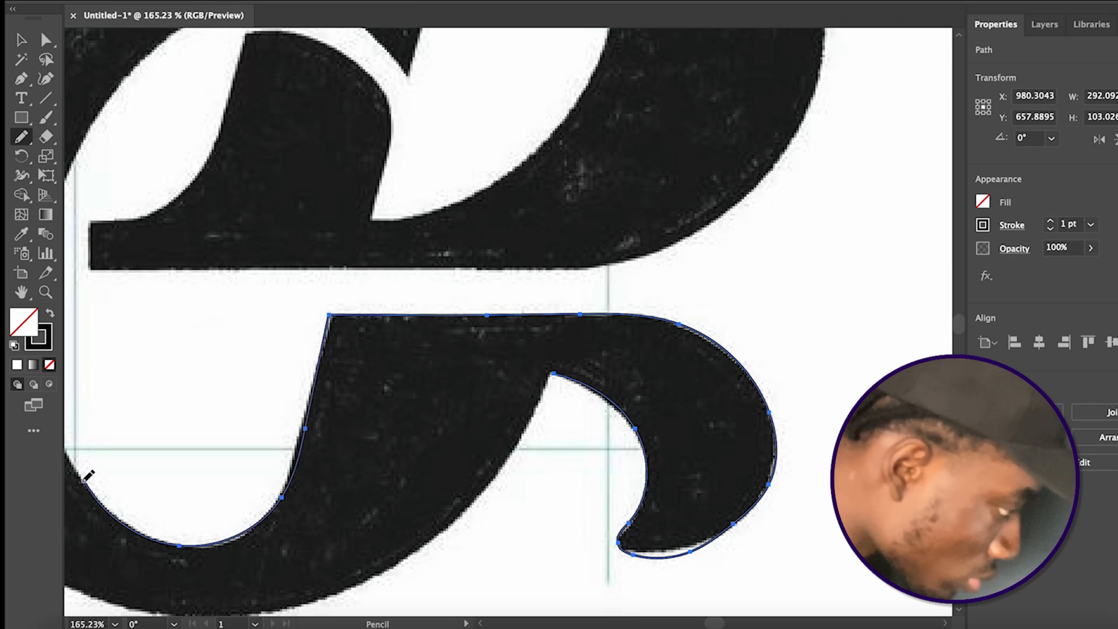
Continue the pencil path up the long curved inner edge of the letter's outer bowl, past the horizontal bar
{"action": "scroll", "coordinate": [88, 475], "scroll_direction": "left", "scroll_amount": 2}
{"action": "scroll", "coordinate": [88, 475], "scroll_direction": "up", "scroll_amount": 1}
{"action": "scroll", "coordinate": [87, 476], "scroll_direction": "down", "scroll_amount": 2}
{"action": "scroll", "coordinate": [88, 476], "scroll_direction": "left", "scroll_amount": 2}
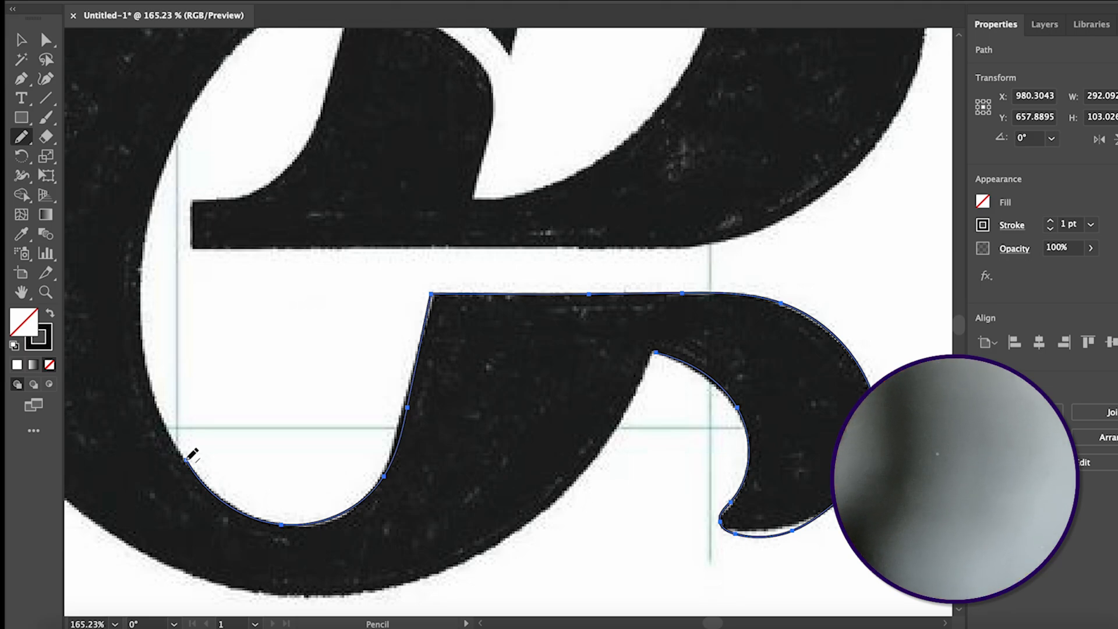
{"action": "scroll", "coordinate": [186, 460], "scroll_direction": "up", "scroll_amount": 3}
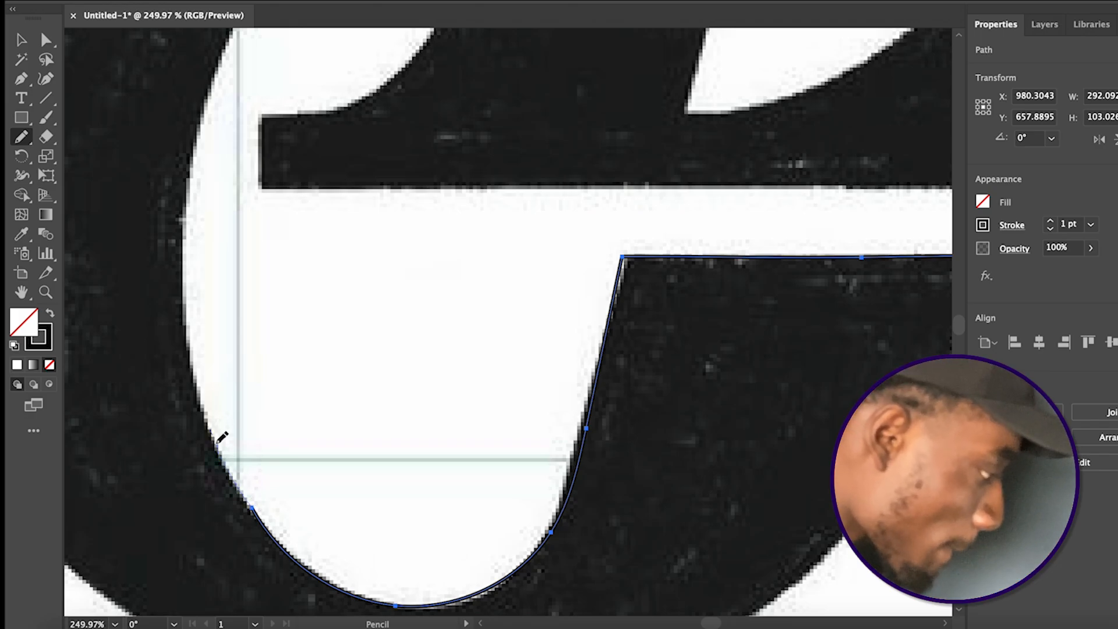
{"action": "left_click_drag", "start_coordinate": [188, 361], "coordinate": [188, 338]}
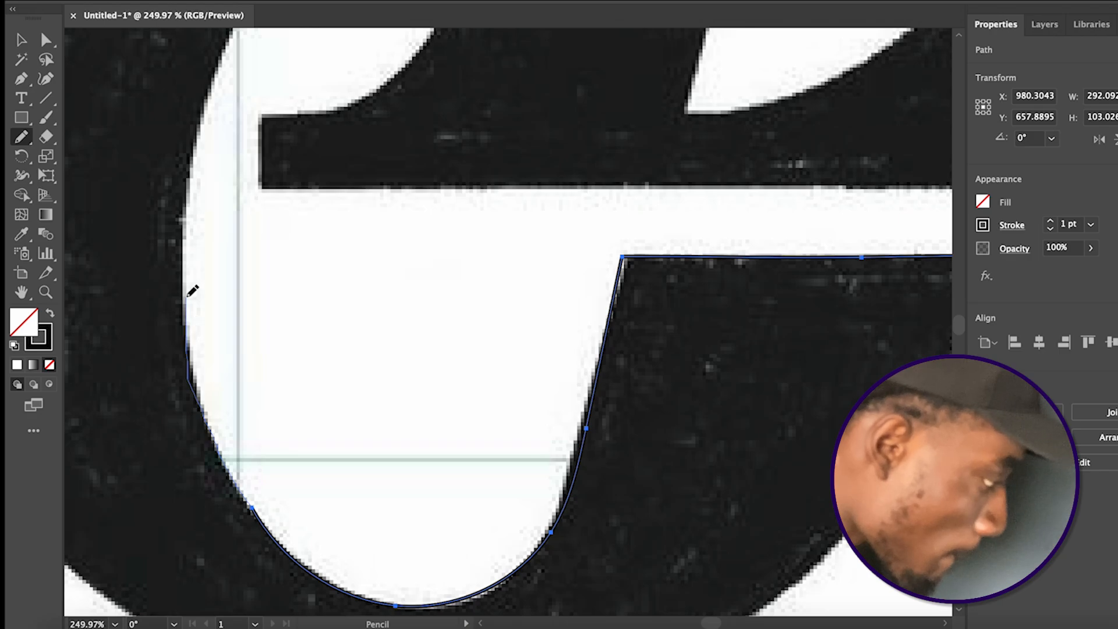
{"action": "mouse_move", "coordinate": [188, 245]}
{"action": "left_mouse_down"}
{"action": "mouse_move", "coordinate": [186, 171]}
{"action": "mouse_move", "coordinate": [213, 80]}
{"action": "left_mouse_up"}
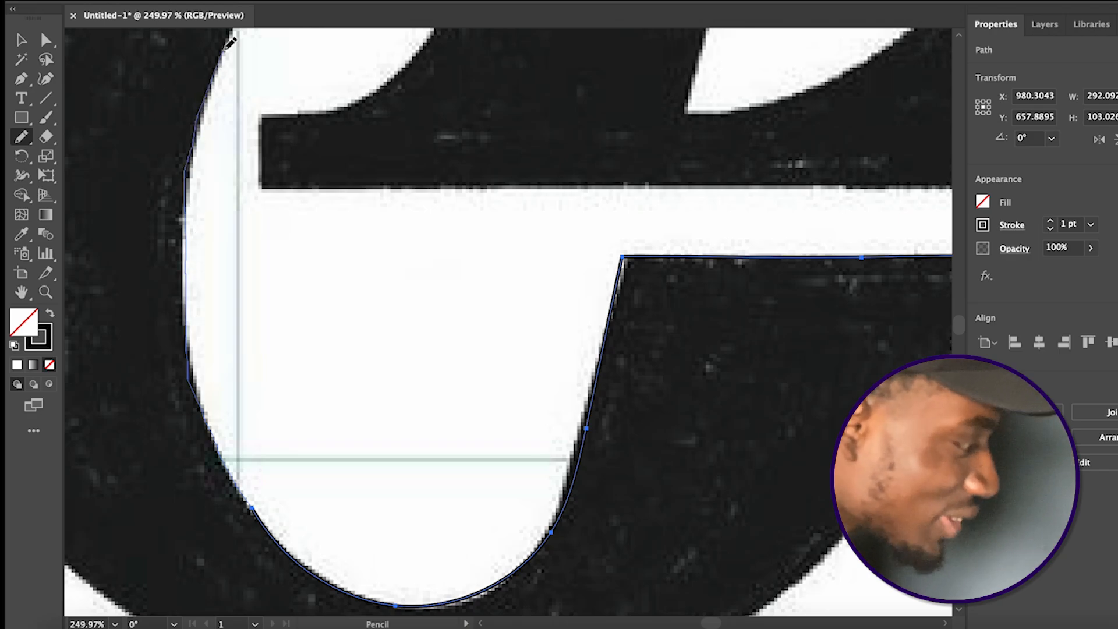
{"action": "left_click_drag", "start_coordinate": [230, 36], "coordinate": [230, 37]}
Extend the path over the inner arch, down to the pointed notch, and up the lower part of the slanted stem
{"action": "scroll", "coordinate": [230, 37], "scroll_direction": "up", "scroll_amount": 5}
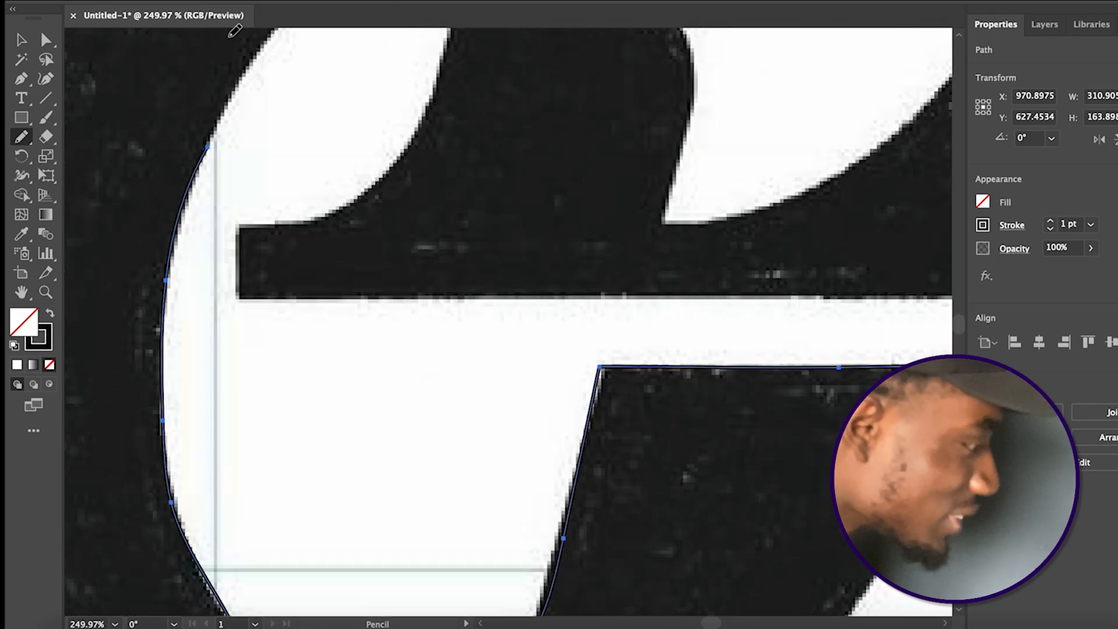
{"action": "scroll", "coordinate": [211, 153], "scroll_direction": "up", "scroll_amount": 2}
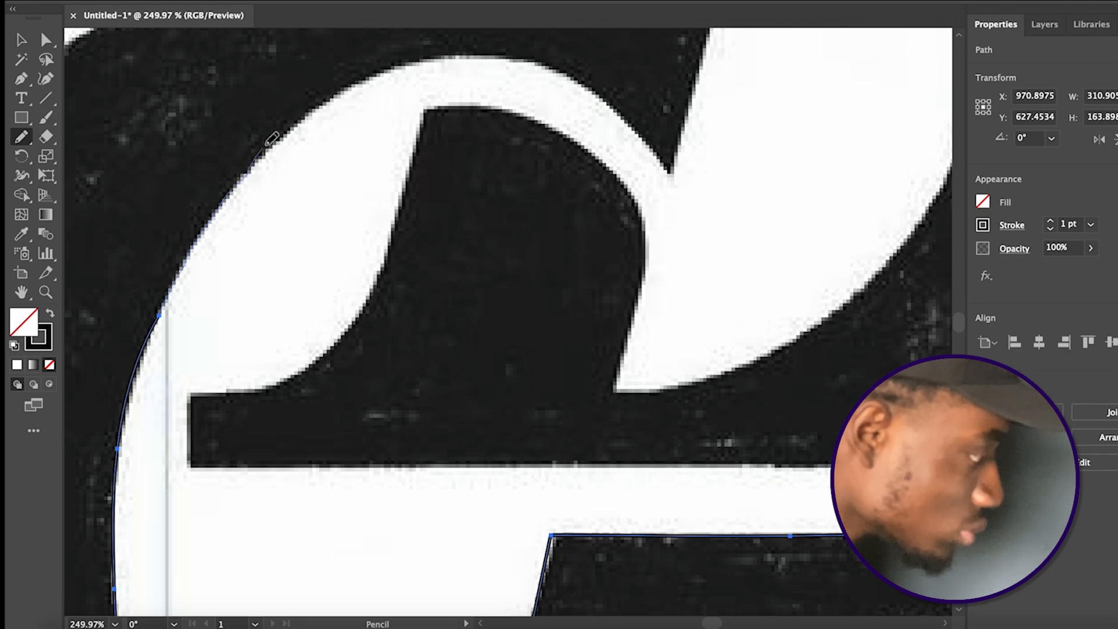
{"action": "left_click_drag", "start_coordinate": [285, 127], "coordinate": [332, 98]}
{"action": "mouse_move", "coordinate": [409, 59]}
{"action": "left_mouse_down"}
{"action": "mouse_move", "coordinate": [460, 51]}
{"action": "mouse_move", "coordinate": [562, 70]}
{"action": "mouse_move", "coordinate": [662, 157]}
{"action": "left_mouse_up"}
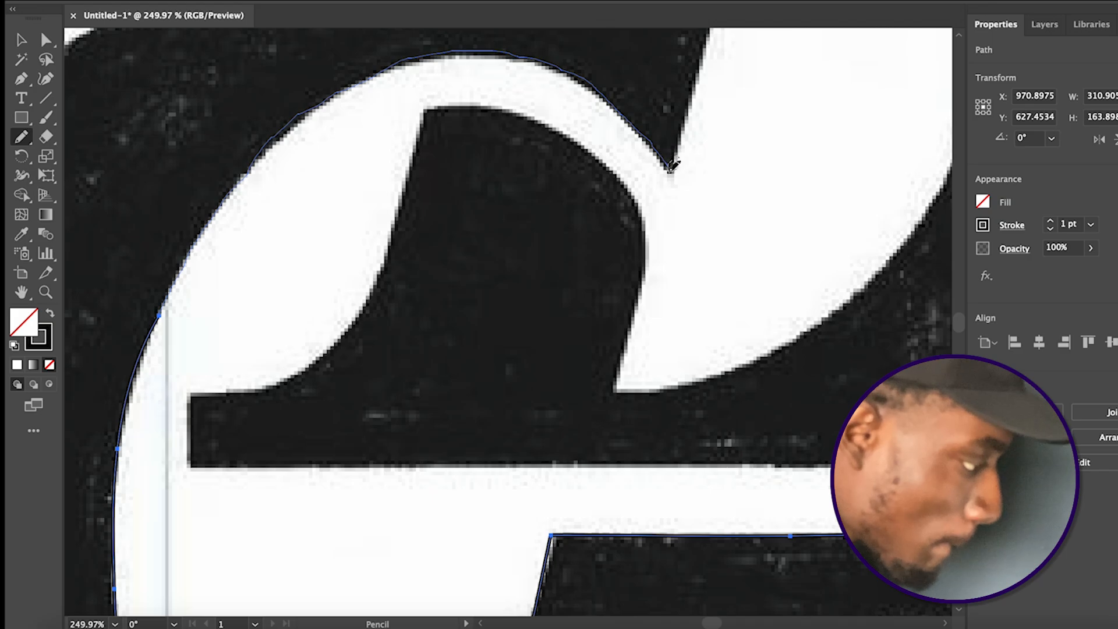
{"action": "left_click_drag", "start_coordinate": [692, 99], "coordinate": [707, 28]}
Continue the path up the slanted stem to its top corner and around the curved side of the large counter
{"action": "scroll", "coordinate": [687, 117], "scroll_direction": "up", "scroll_amount": 10}
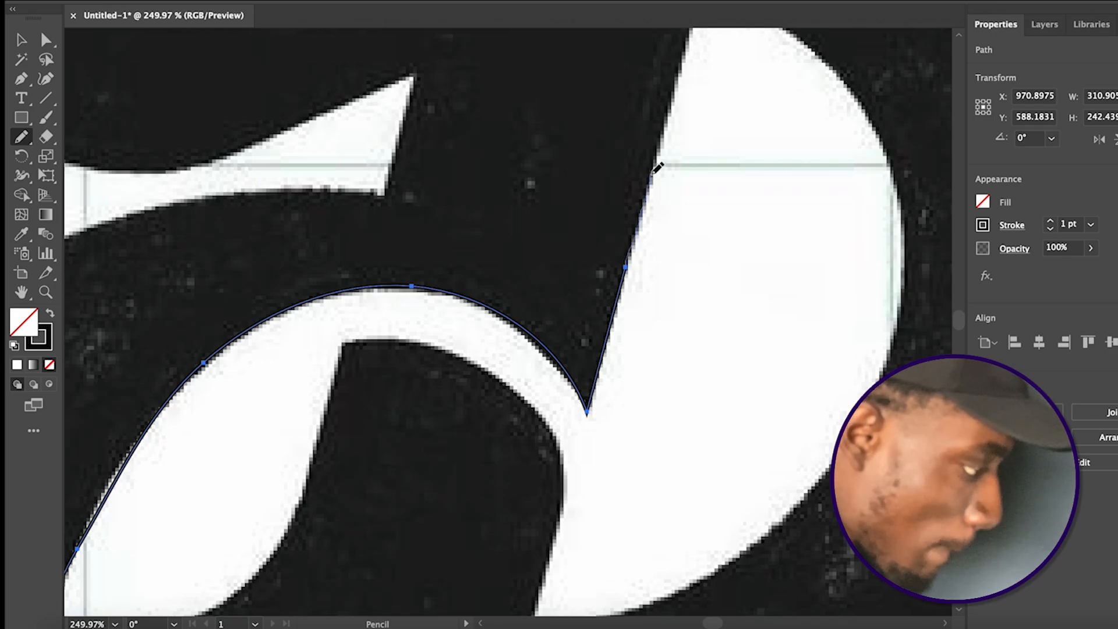
{"action": "left_click_drag", "start_coordinate": [672, 111], "coordinate": [693, 34]}
{"action": "scroll", "coordinate": [696, 36], "scroll_direction": "up", "scroll_amount": 5}
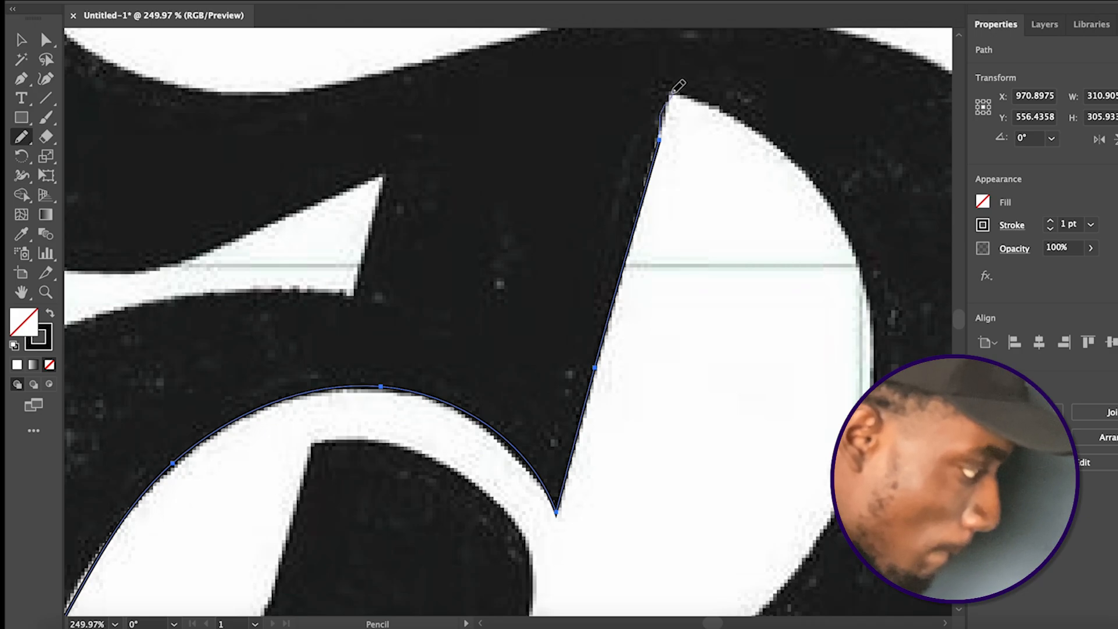
{"action": "mouse_move", "coordinate": [686, 100]}
{"action": "left_mouse_down"}
{"action": "mouse_move", "coordinate": [769, 141]}
{"action": "mouse_move", "coordinate": [827, 198]}
{"action": "mouse_move", "coordinate": [869, 286]}
{"action": "mouse_move", "coordinate": [886, 371]}
{"action": "left_mouse_up"}
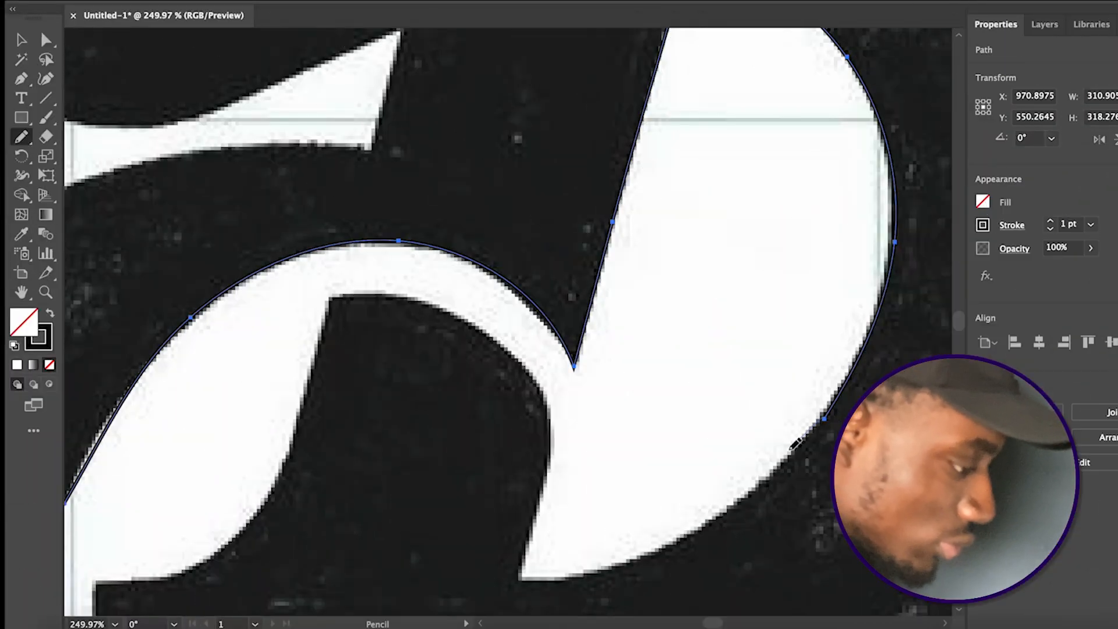
Trace the counter's lower curve to its pointed corner, over the inner black shape, and down to the horizontal bar's upper corner
{"action": "left_click_drag", "start_coordinate": [795, 444], "coordinate": [763, 483]}
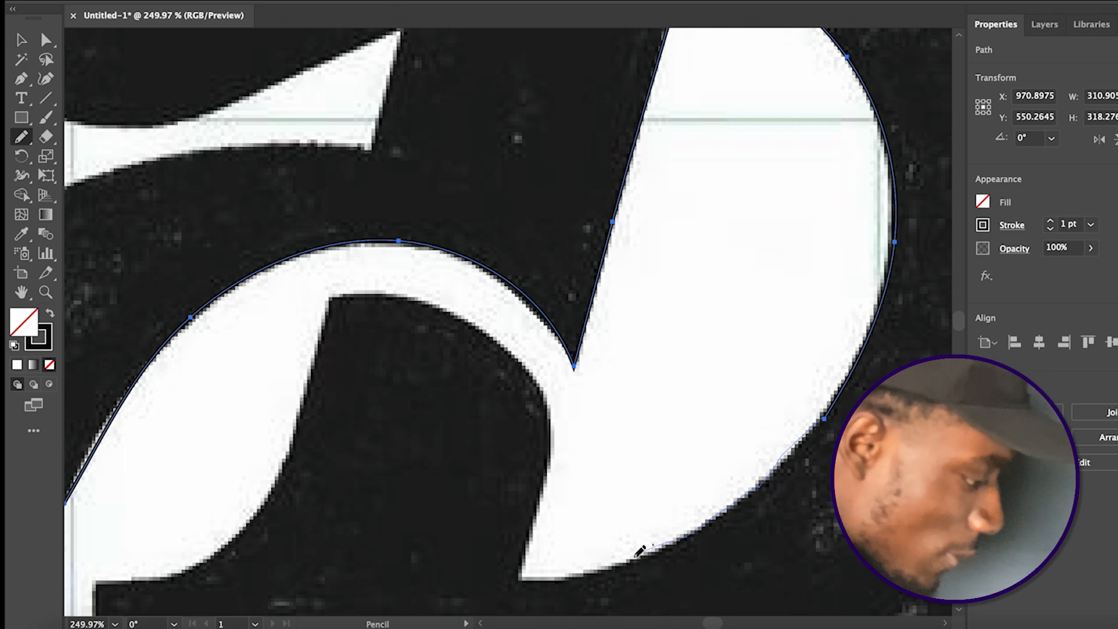
{"action": "left_click_drag", "start_coordinate": [639, 553], "coordinate": [601, 565]}
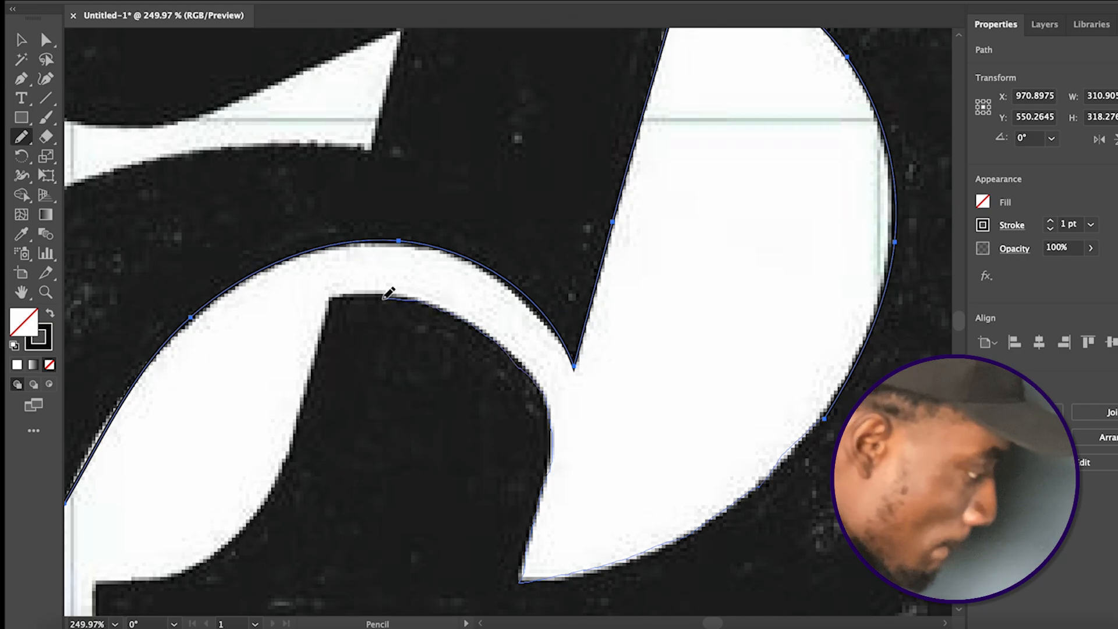
{"action": "mouse_move", "coordinate": [333, 299]}
{"action": "left_mouse_down"}
{"action": "mouse_move", "coordinate": [296, 428]}
{"action": "mouse_move", "coordinate": [263, 496]}
{"action": "mouse_move", "coordinate": [222, 547]}
{"action": "left_mouse_up"}
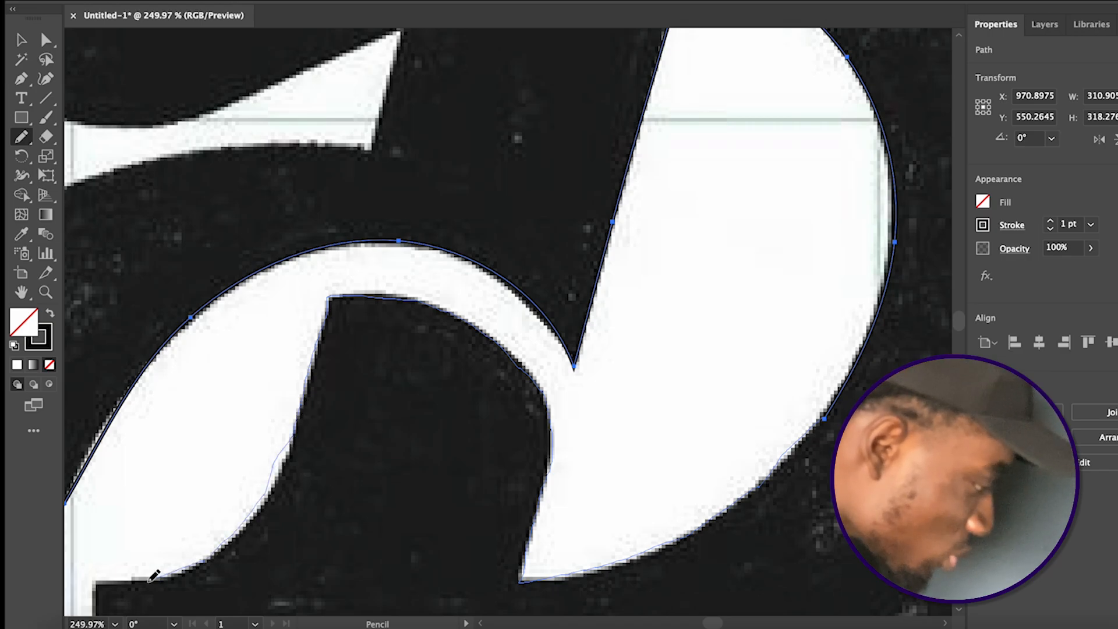
{"action": "left_click_drag", "start_coordinate": [102, 577], "coordinate": [102, 579]}
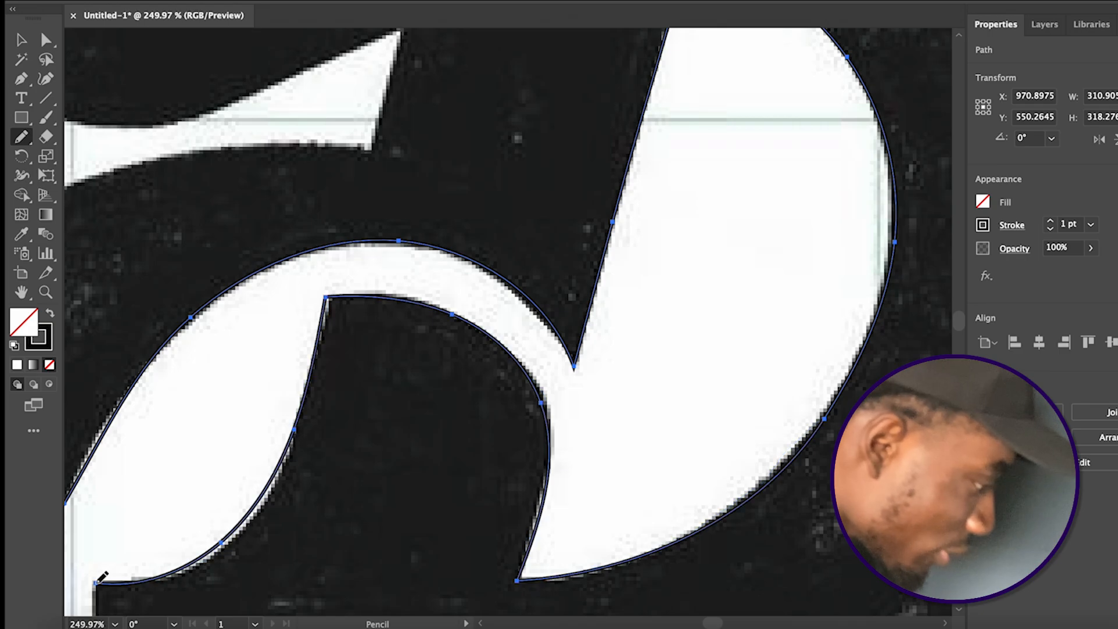
Trace the short end of the horizontal bar and its straight lower edge up to where the outer curve begins
{"action": "scroll", "coordinate": [102, 568], "scroll_direction": "down", "scroll_amount": 5}
{"action": "scroll", "coordinate": [102, 567], "scroll_direction": "left", "scroll_amount": 3}
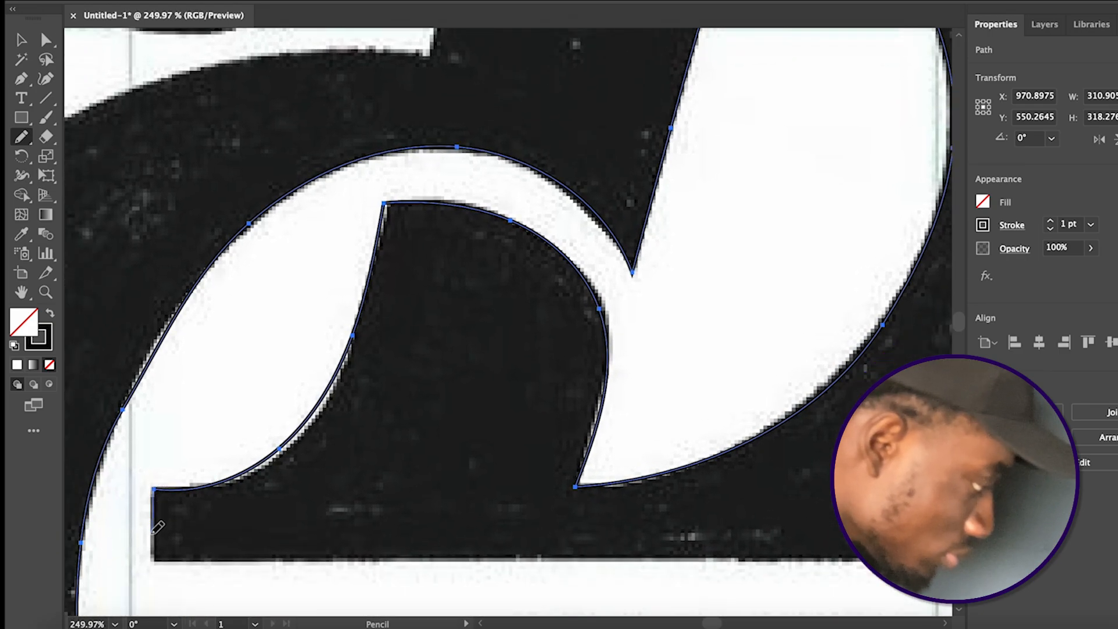
{"action": "left_click_drag", "start_coordinate": [172, 558], "coordinate": [459, 558]}
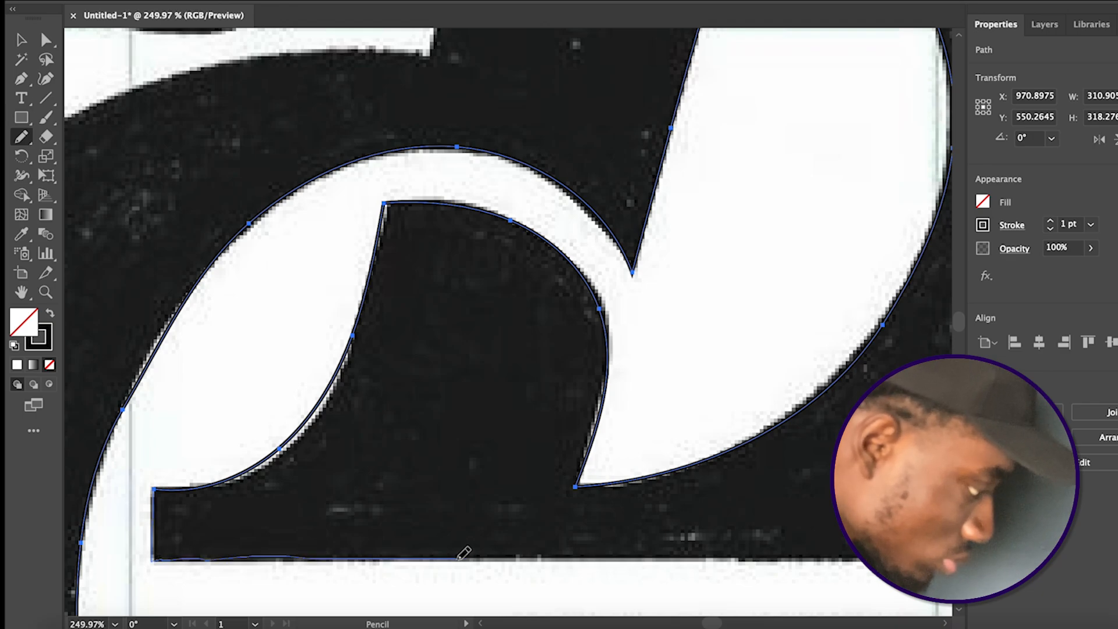
{"action": "mouse_move", "coordinate": [624, 553]}
{"action": "left_mouse_down"}
{"action": "mouse_move", "coordinate": [780, 544]}
{"action": "mouse_move", "coordinate": [905, 558]}
{"action": "left_mouse_up"}
{"action": "scroll", "coordinate": [905, 558], "scroll_direction": "right", "scroll_amount": 3}
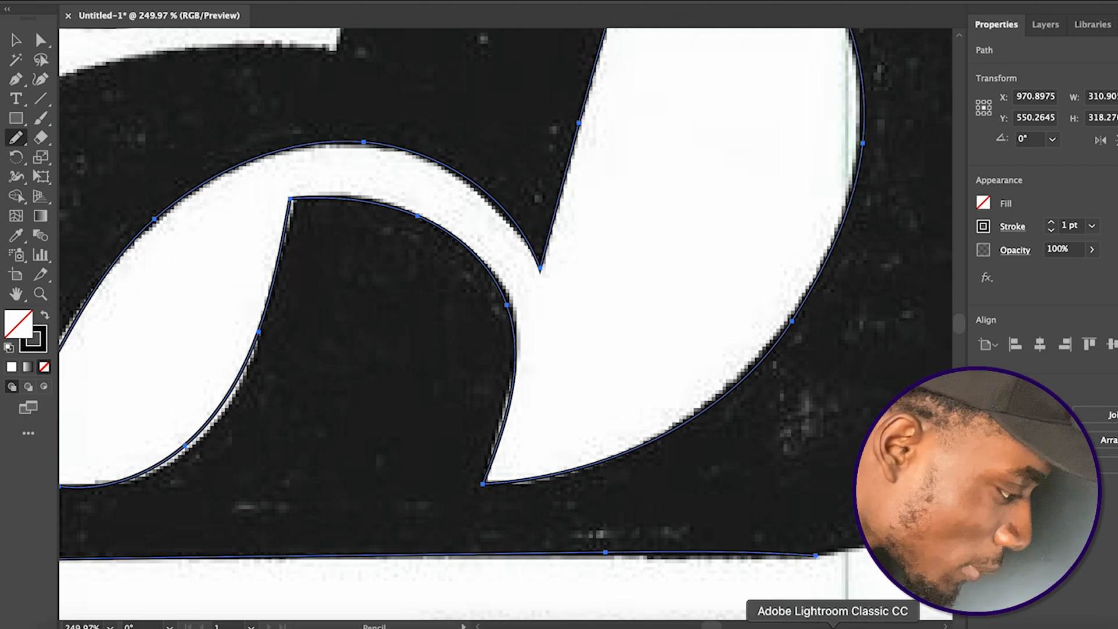
{"action": "scroll", "coordinate": [751, 512], "scroll_direction": "right", "scroll_amount": 8}
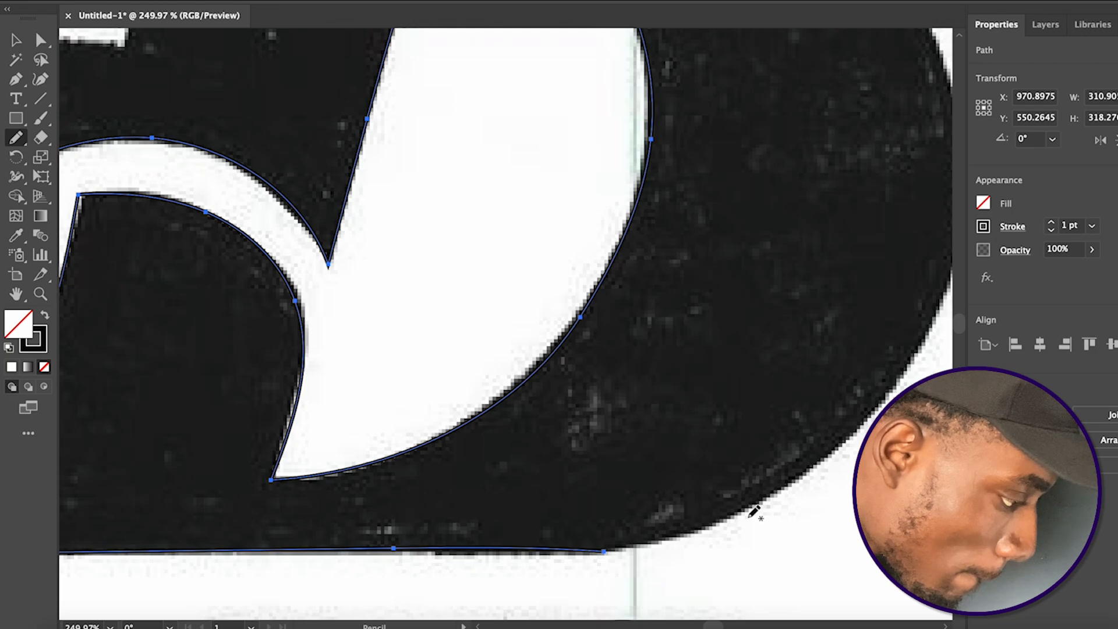
Extend the path from the horizontal bar's lower edge around the outer curve and up the large bowl's right side
{"action": "scroll", "coordinate": [662, 509], "scroll_direction": "right", "scroll_amount": 3}
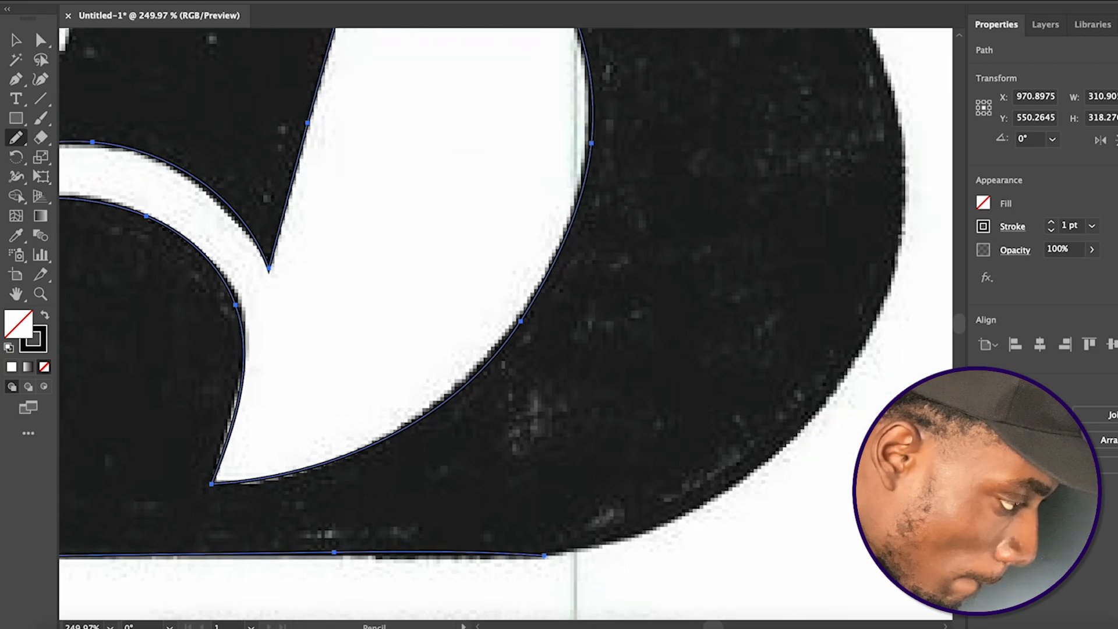
{"action": "left_click_drag", "start_coordinate": [530, 552], "coordinate": [669, 501]}
{"action": "left_click_drag", "start_coordinate": [716, 472], "coordinate": [803, 395]}
{"action": "left_click_drag", "start_coordinate": [842, 350], "coordinate": [881, 267]}
{"action": "left_click_drag", "start_coordinate": [890, 229], "coordinate": [902, 167]}
{"action": "left_click_drag", "start_coordinate": [867, 56], "coordinate": [870, 47]}
Continue the outer path over the large bowl's upper shoulder and crown to where the top swash begins
{"action": "scroll", "coordinate": [838, 128], "scroll_direction": "up", "scroll_amount": 5}
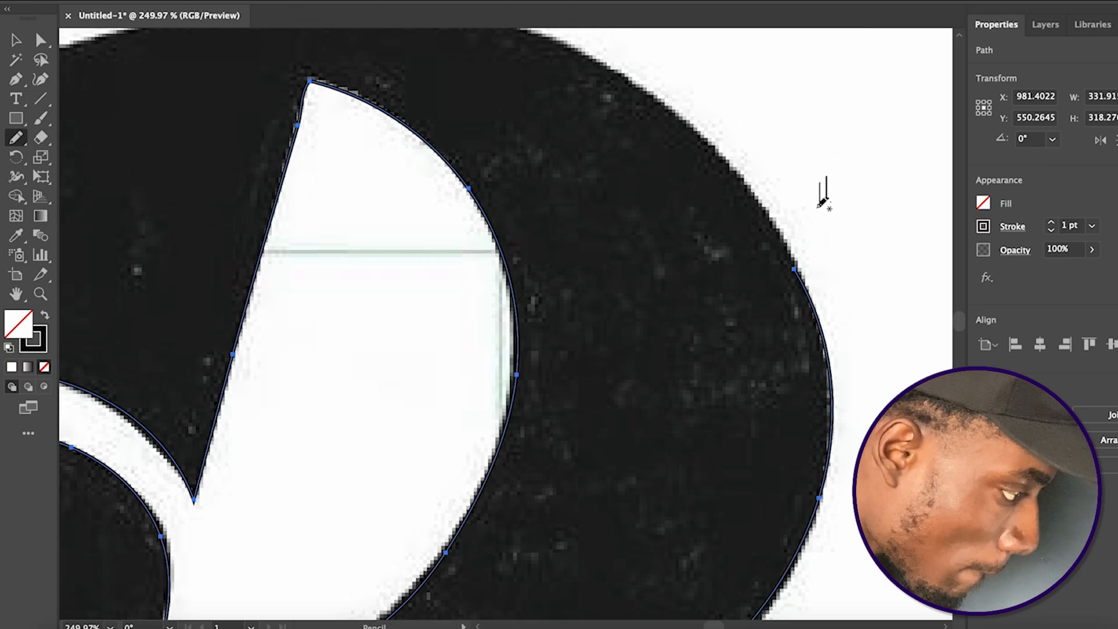
{"action": "mouse_move", "coordinate": [784, 251]}
{"action": "left_mouse_down"}
{"action": "mouse_move", "coordinate": [710, 145]}
{"action": "mouse_move", "coordinate": [654, 104]}
{"action": "left_mouse_up"}
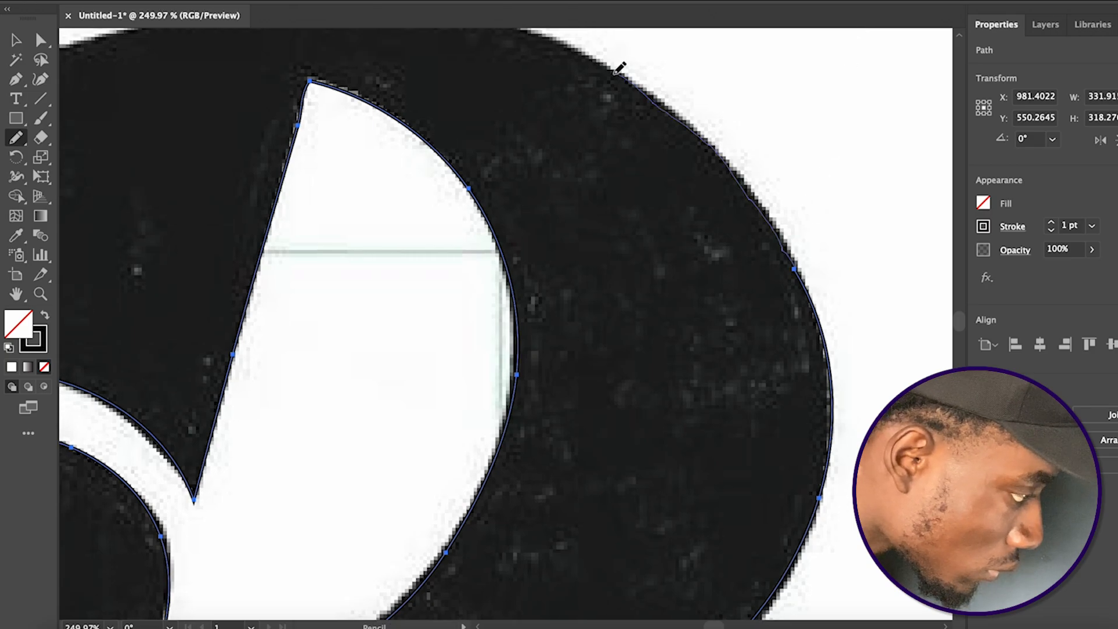
{"action": "left_click_drag", "start_coordinate": [577, 41], "coordinate": [544, 29]}
{"action": "scroll", "coordinate": [577, 118], "scroll_direction": "up", "scroll_amount": 5}
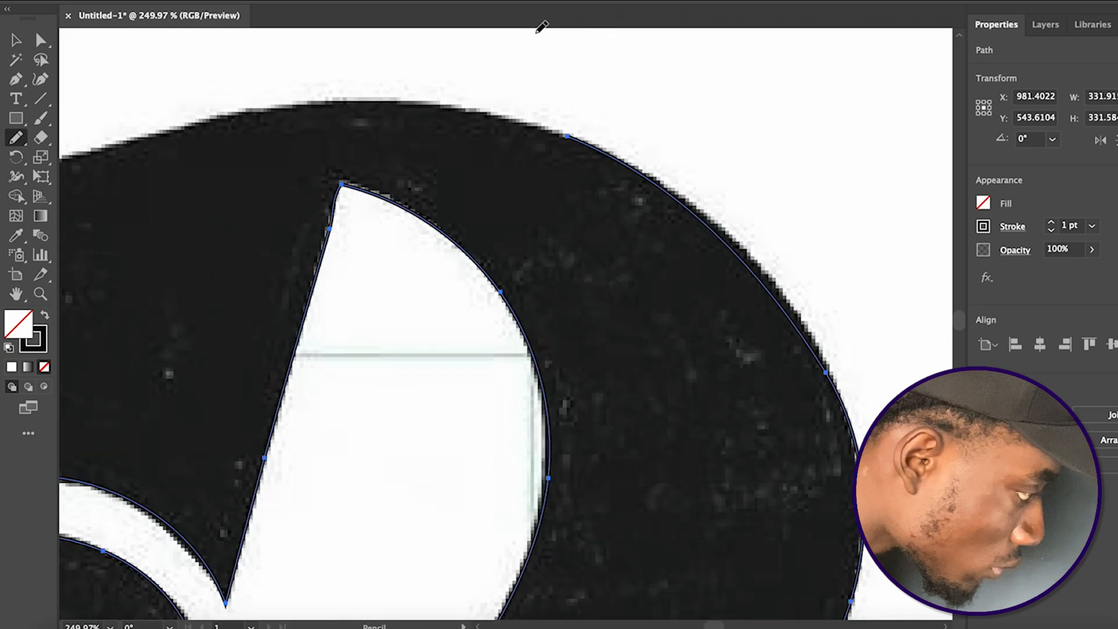
{"action": "mouse_move", "coordinate": [573, 168]}
{"action": "left_mouse_down"}
{"action": "mouse_move", "coordinate": [477, 138]}
{"action": "mouse_move", "coordinate": [327, 134]}
{"action": "left_mouse_up"}
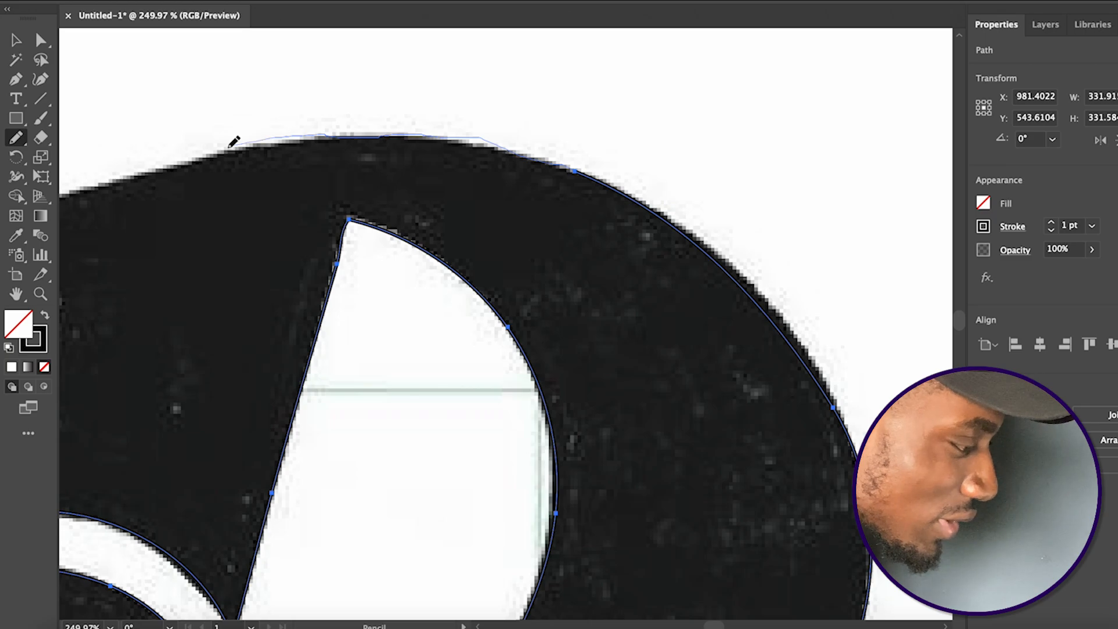
{"action": "left_click_drag", "start_coordinate": [87, 188], "coordinate": [87, 188]}
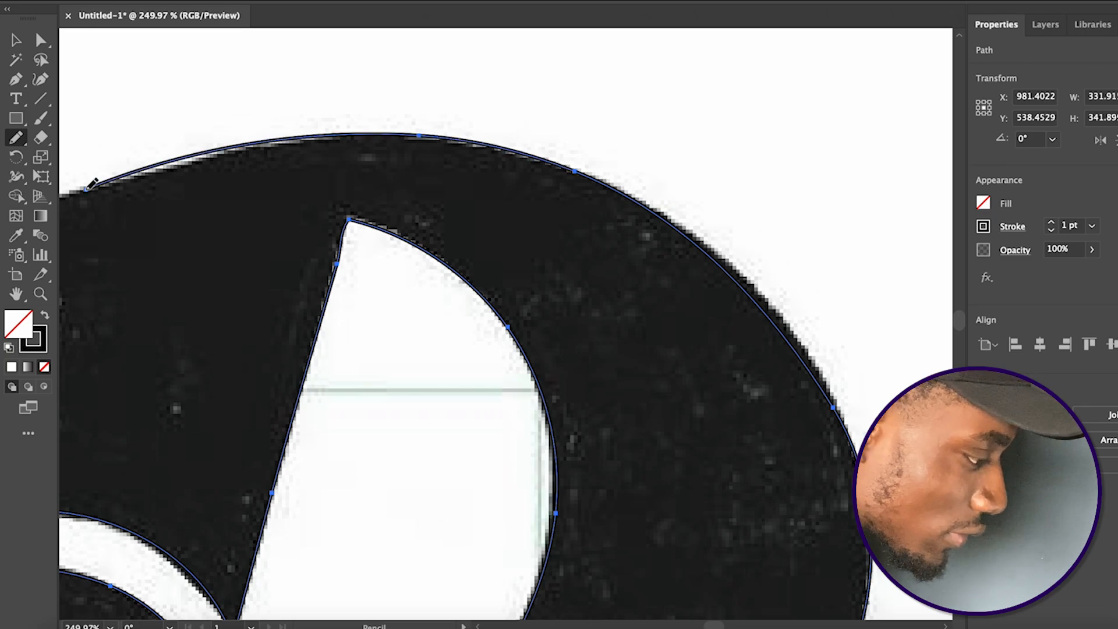
Trace the top swash along its concave upper edge to the tip, around its rounded end, and along its underside to the notch
{"action": "scroll", "coordinate": [172, 266], "scroll_direction": "left", "scroll_amount": 15}
{"action": "scroll", "coordinate": [172, 267], "scroll_direction": "up", "scroll_amount": 3}
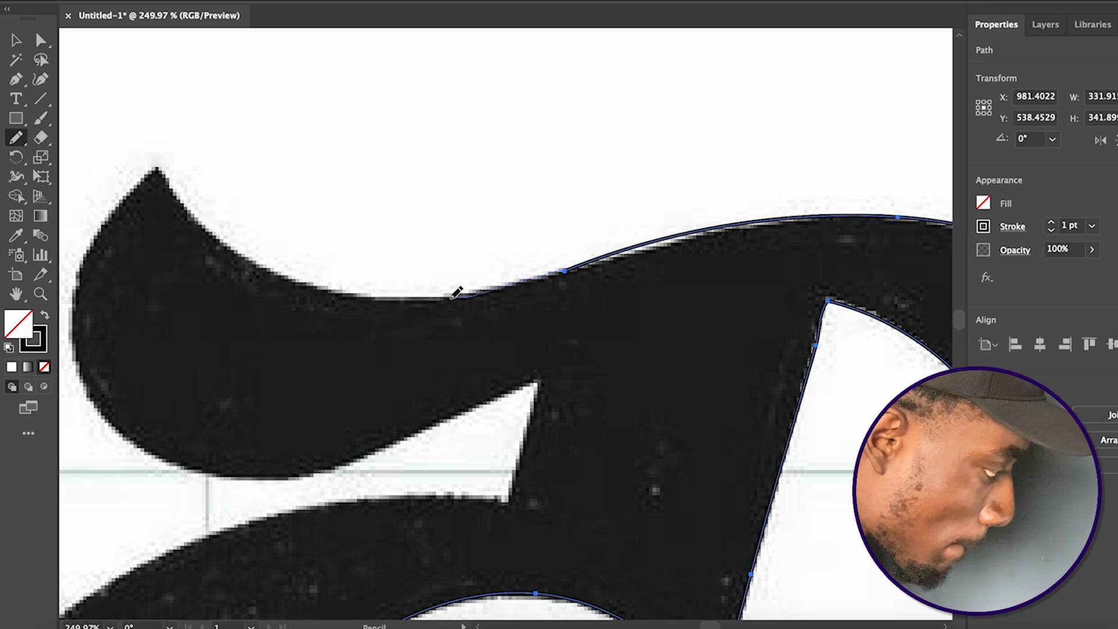
{"action": "mouse_move", "coordinate": [350, 290]}
{"action": "left_mouse_down"}
{"action": "mouse_move", "coordinate": [272, 277]}
{"action": "mouse_move", "coordinate": [209, 227]}
{"action": "left_mouse_up"}
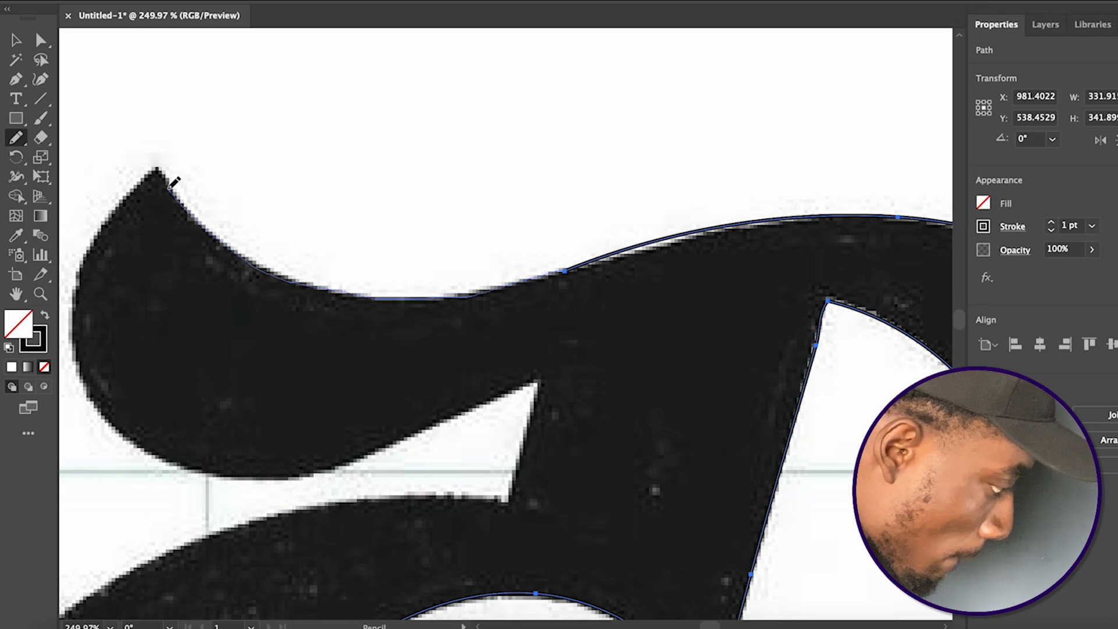
{"action": "mouse_move", "coordinate": [80, 283]}
{"action": "left_mouse_down"}
{"action": "mouse_move", "coordinate": [81, 346]}
{"action": "mouse_move", "coordinate": [103, 400]}
{"action": "mouse_move", "coordinate": [162, 450]}
{"action": "left_mouse_up"}
{"action": "mouse_move", "coordinate": [221, 480]}
{"action": "left_mouse_down"}
{"action": "mouse_move", "coordinate": [307, 476]}
{"action": "mouse_move", "coordinate": [392, 443]}
{"action": "left_mouse_up"}
{"action": "left_click_drag", "start_coordinate": [477, 401], "coordinate": [535, 376]}
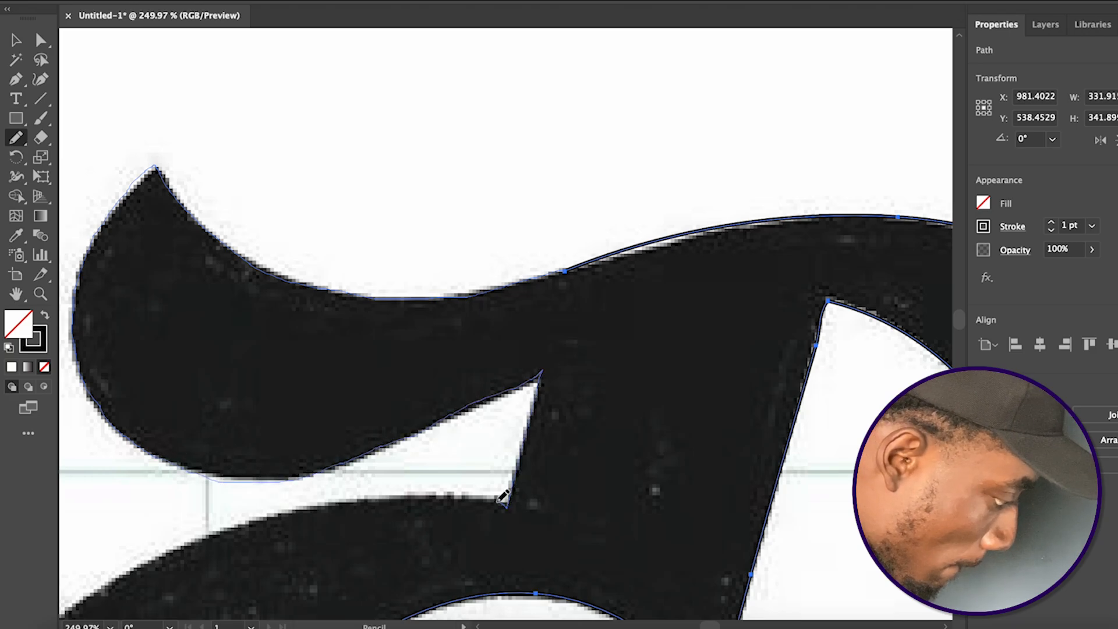
Trace the notch's short lower edge and the outer edge of the large left curve over its top and down its upper side
{"action": "left_click_drag", "start_coordinate": [455, 498], "coordinate": [368, 498]}
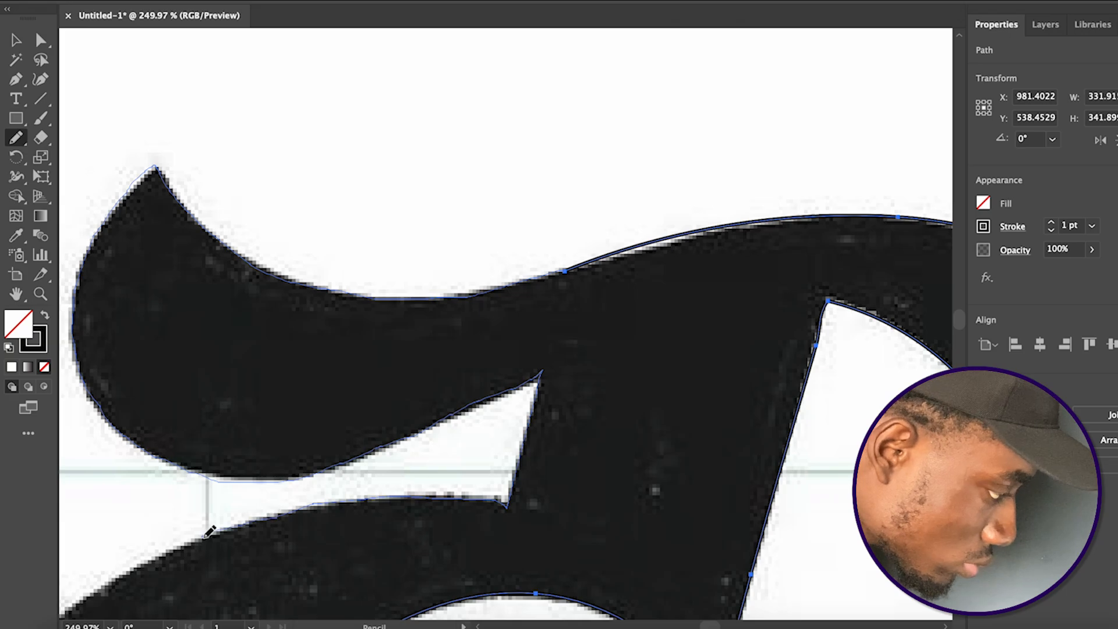
{"action": "left_click_drag", "start_coordinate": [133, 574], "coordinate": [81, 606]}
{"action": "scroll", "coordinate": [82, 605], "scroll_direction": "down", "scroll_amount": 5}
{"action": "scroll", "coordinate": [82, 604], "scroll_direction": "left", "scroll_amount": 6}
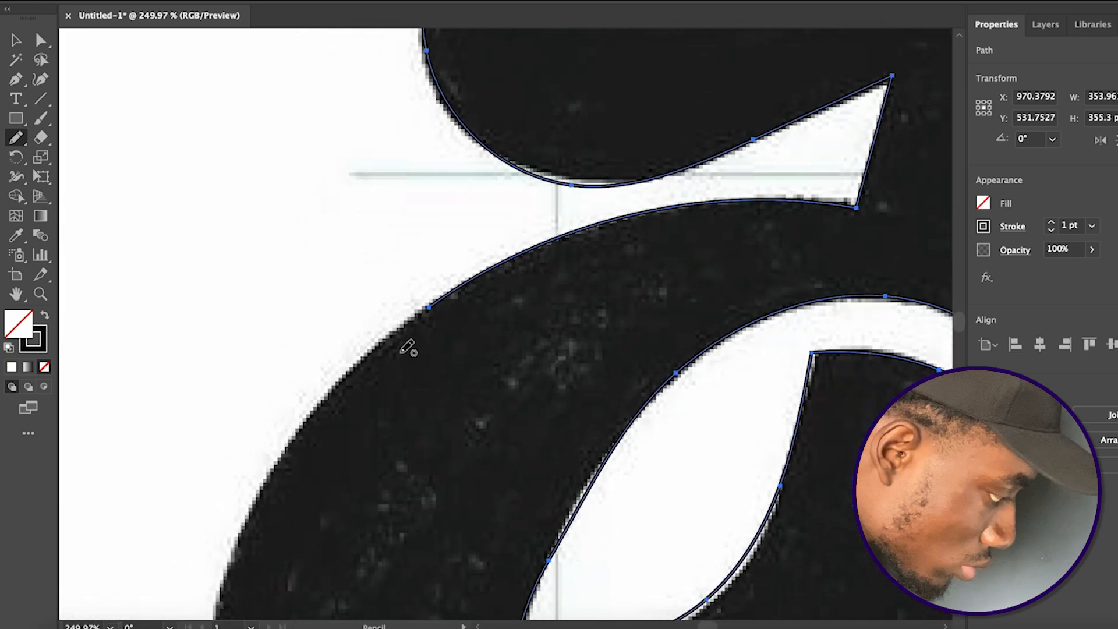
{"action": "left_click_drag", "start_coordinate": [345, 368], "coordinate": [289, 438]}
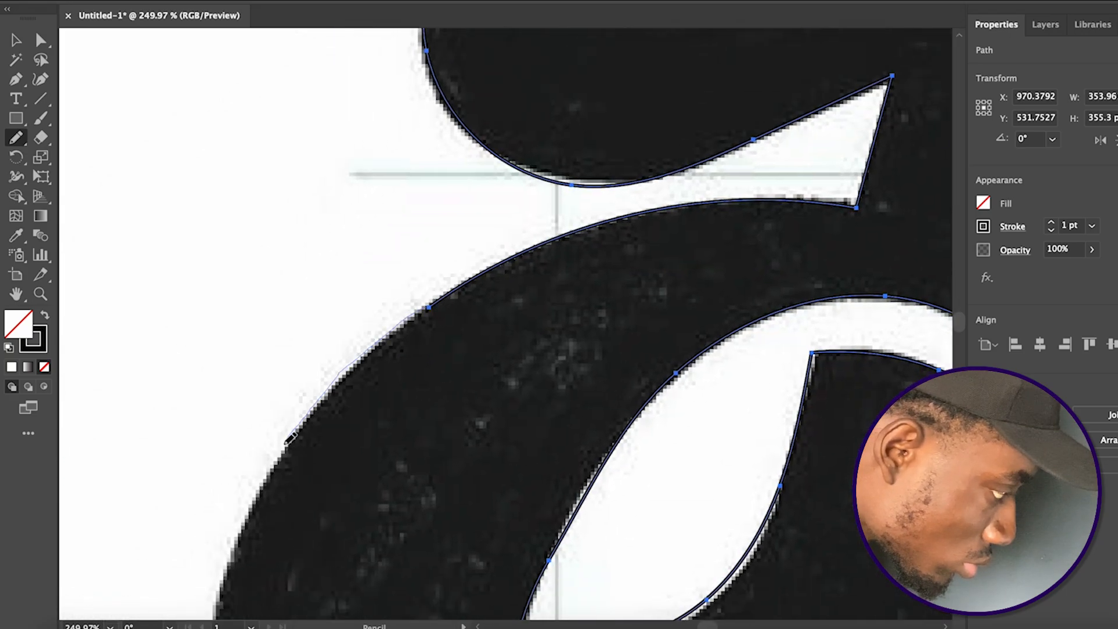
{"action": "left_click_drag", "start_coordinate": [227, 579], "coordinate": [229, 582]}
Continue the path down the left curve's outermost side and around its lower-left edge
{"action": "scroll", "coordinate": [257, 559], "scroll_direction": "down", "scroll_amount": 8}
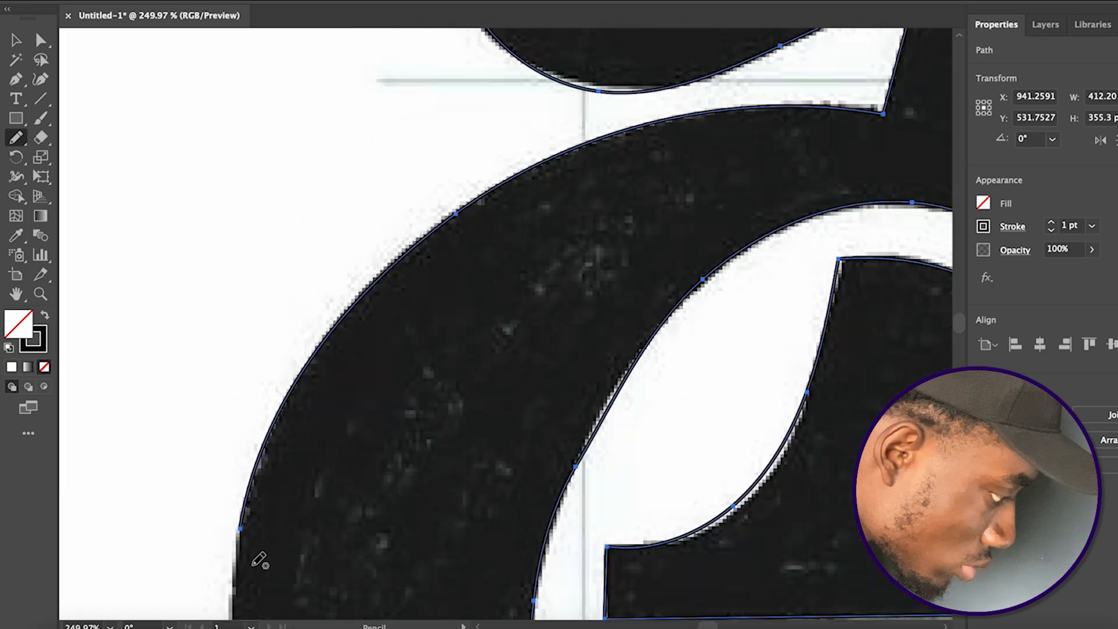
{"action": "mouse_move", "coordinate": [239, 251]}
{"action": "left_mouse_down"}
{"action": "mouse_move", "coordinate": [233, 405]}
{"action": "mouse_move", "coordinate": [252, 492]}
{"action": "mouse_move", "coordinate": [301, 581]}
{"action": "left_mouse_up"}
{"action": "scroll", "coordinate": [357, 544], "scroll_direction": "down", "scroll_amount": 8}
{"action": "scroll", "coordinate": [357, 544], "scroll_direction": "right", "scroll_amount": 4}
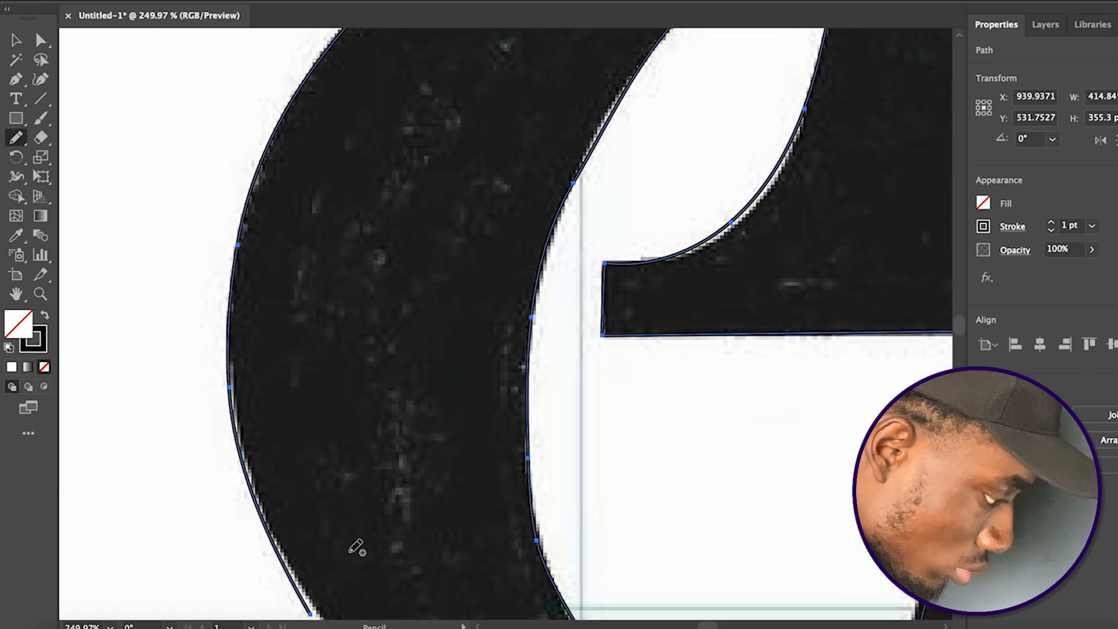
{"action": "mouse_move", "coordinate": [236, 409]}
{"action": "left_mouse_down"}
{"action": "mouse_move", "coordinate": [314, 497]}
{"action": "mouse_move", "coordinate": [413, 573]}
{"action": "mouse_move", "coordinate": [509, 608]}
{"action": "left_mouse_up"}
Trace the letter's bottom curve and bring the path up to the pointed notch beside the tail, closing the outline
{"action": "scroll", "coordinate": [507, 608], "scroll_direction": "down", "scroll_amount": 4}
{"action": "scroll", "coordinate": [507, 609], "scroll_direction": "right", "scroll_amount": 4}
{"action": "scroll", "coordinate": [507, 609], "scroll_direction": "down", "scroll_amount": 2}
{"action": "scroll", "coordinate": [507, 608], "scroll_direction": "right", "scroll_amount": 4}
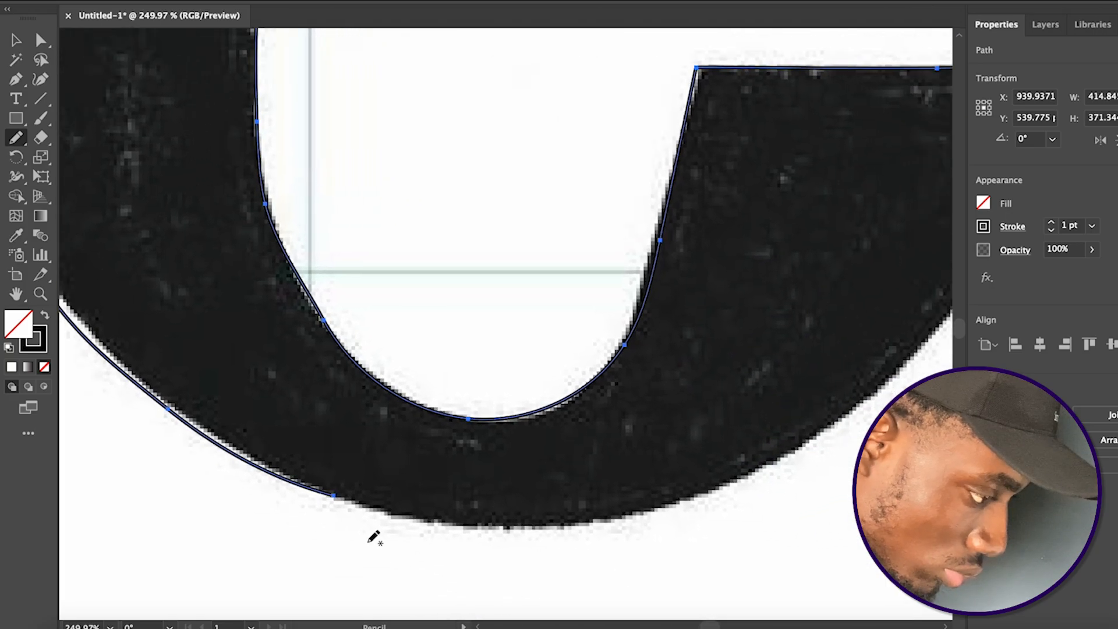
{"action": "mouse_move", "coordinate": [337, 494]}
{"action": "left_mouse_down"}
{"action": "mouse_move", "coordinate": [423, 525]}
{"action": "mouse_move", "coordinate": [561, 527]}
{"action": "mouse_move", "coordinate": [723, 489]}
{"action": "mouse_move", "coordinate": [831, 432]}
{"action": "left_mouse_up"}
{"action": "left_click_drag", "start_coordinate": [925, 340], "coordinate": [927, 339]}
{"action": "scroll", "coordinate": [928, 339], "scroll_direction": "up", "scroll_amount": 2}
{"action": "scroll", "coordinate": [929, 339], "scroll_direction": "right", "scroll_amount": 4}
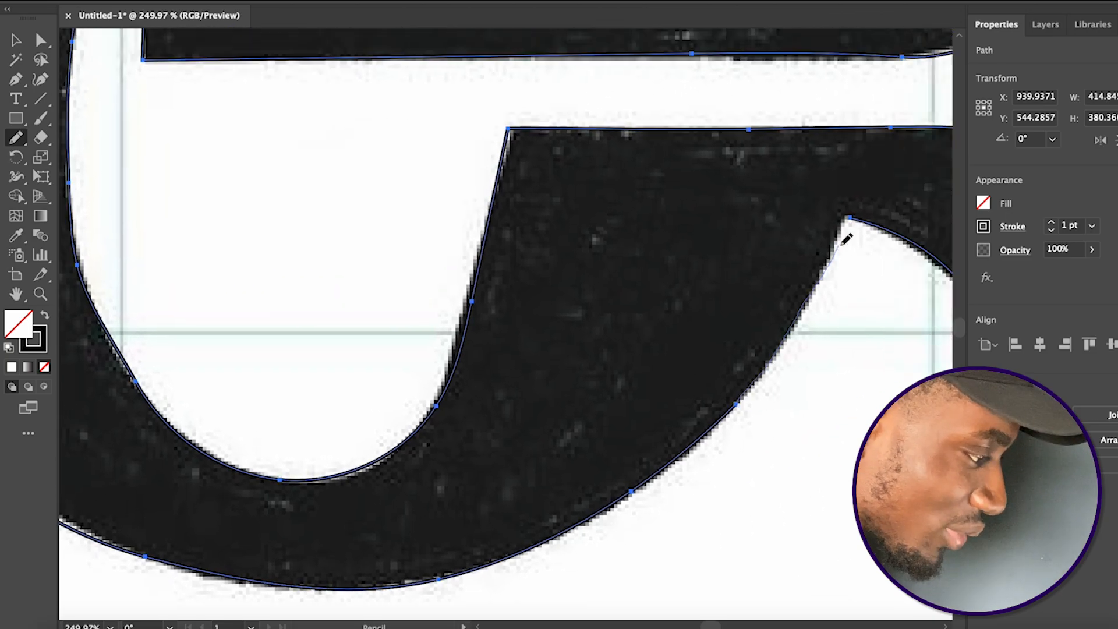
Redraw the underside and tip of the lower tail with the Pencil tool so the path follows the sketch more closely
{"action": "scroll", "coordinate": [854, 218], "scroll_direction": "down", "scroll_amount": 5}
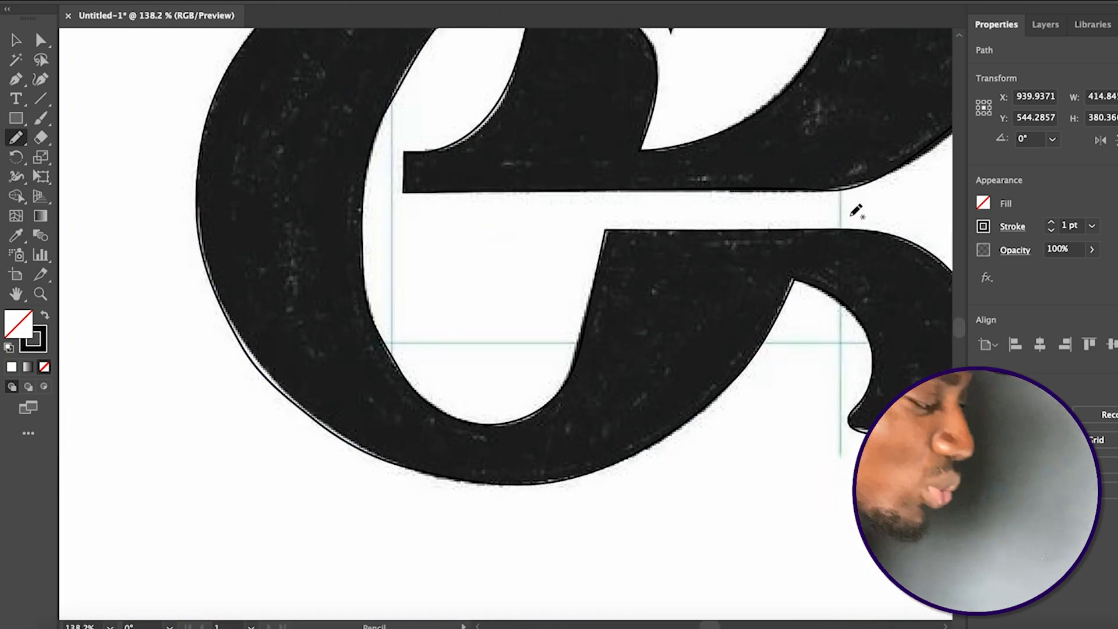
{"action": "scroll", "coordinate": [850, 216], "scroll_direction": "down", "scroll_amount": 1}
{"action": "scroll", "coordinate": [850, 216], "scroll_direction": "up", "scroll_amount": 3}
{"action": "scroll", "coordinate": [851, 216], "scroll_direction": "right", "scroll_amount": 2}
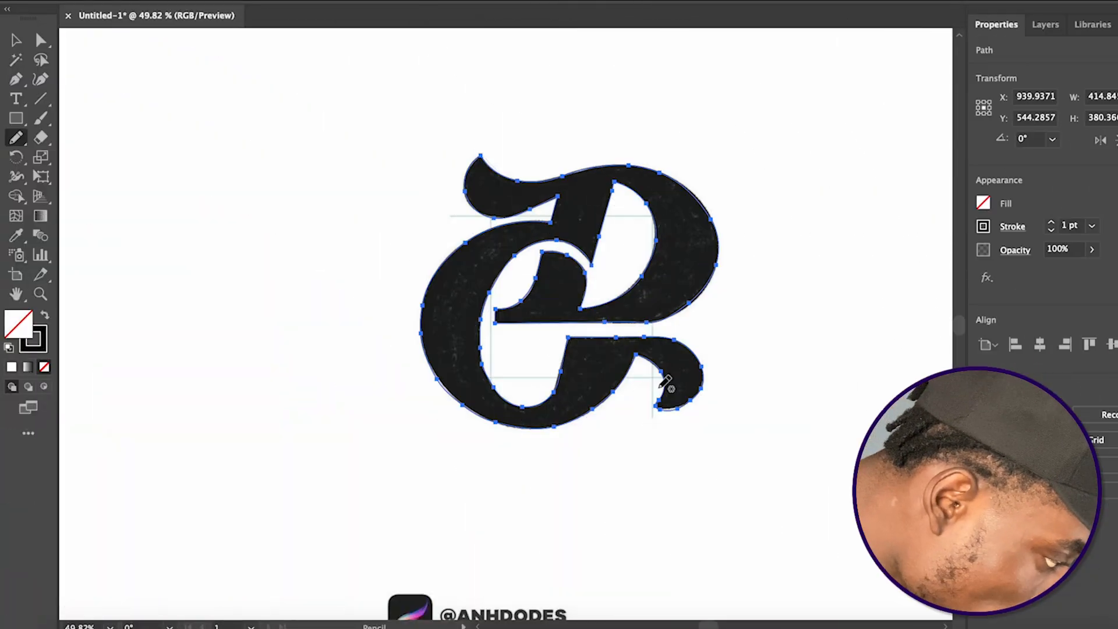
{"action": "scroll", "coordinate": [666, 383], "scroll_direction": "up", "scroll_amount": 5}
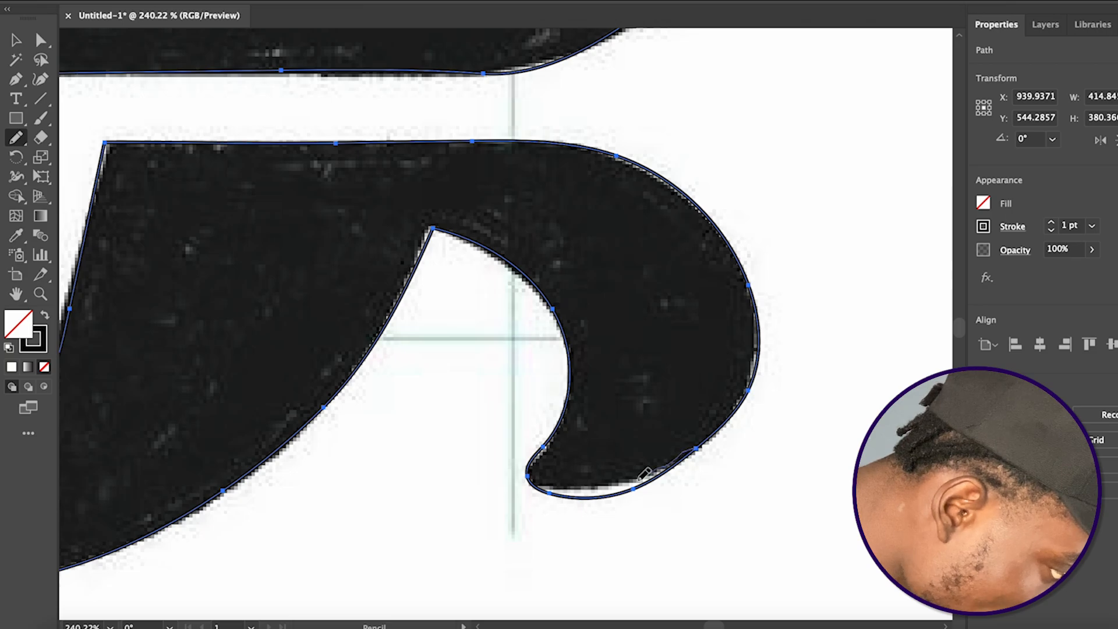
{"action": "mouse_move", "coordinate": [595, 485]}
{"action": "left_mouse_down"}
{"action": "mouse_move", "coordinate": [556, 490]}
{"action": "mouse_move", "coordinate": [531, 470]}
{"action": "left_mouse_up"}
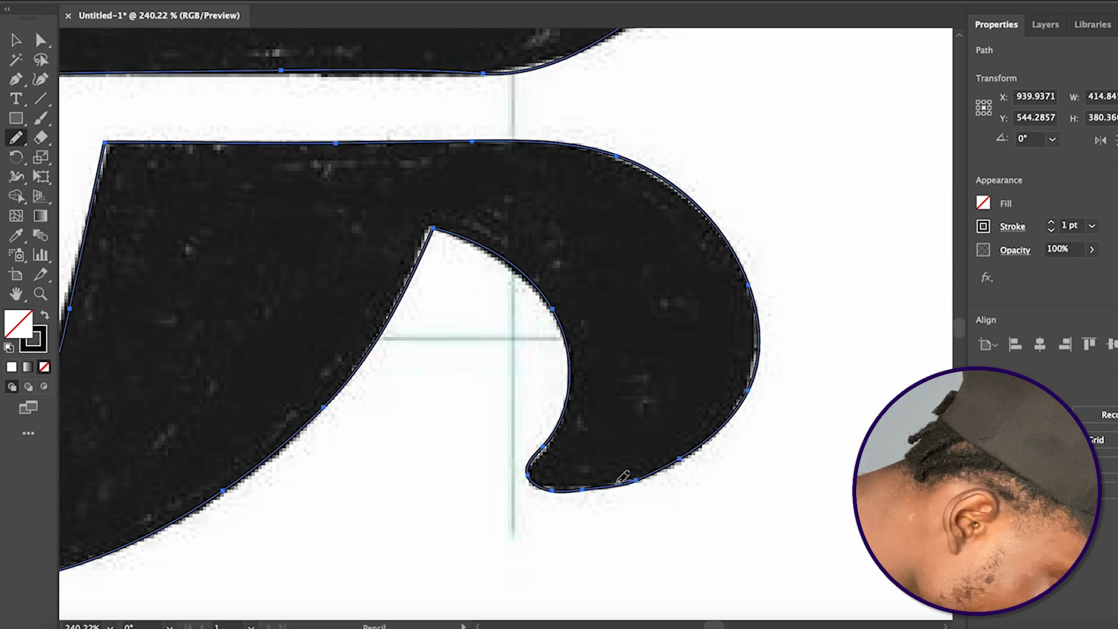
{"action": "scroll", "coordinate": [563, 483], "scroll_direction": "up", "scroll_amount": 3}
{"action": "mouse_move", "coordinate": [566, 476]}
{"action": "left_mouse_down"}
{"action": "mouse_move", "coordinate": [499, 461]}
{"action": "mouse_move", "coordinate": [514, 451]}
{"action": "left_mouse_up"}
Adjust the curve handles between the pointed notch and the tail's inner edge with the Direct Selection tool
{"action": "scroll", "coordinate": [539, 433], "scroll_direction": "down", "scroll_amount": 4}
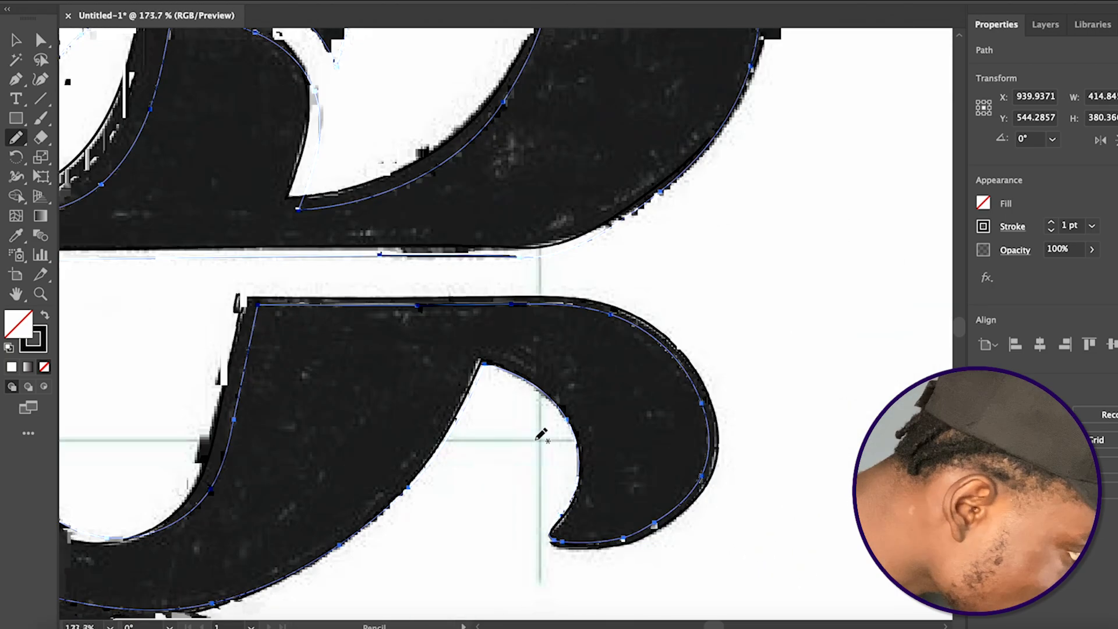
{"action": "scroll", "coordinate": [539, 436], "scroll_direction": "left", "scroll_amount": 4}
{"action": "left_click", "coordinate": [41, 43]}
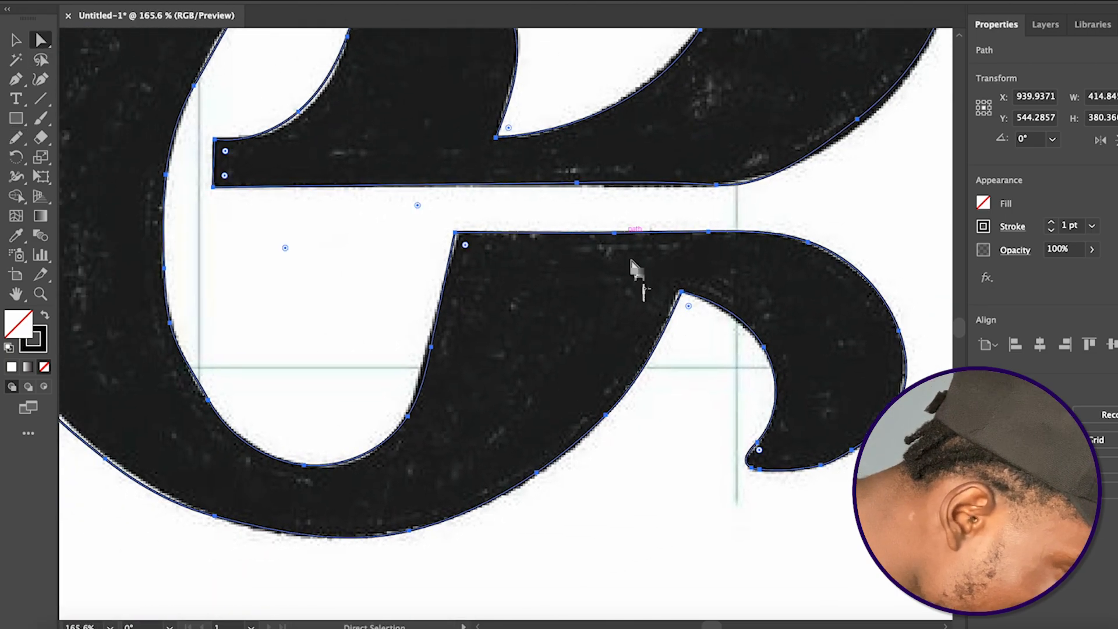
{"action": "left_click", "coordinate": [690, 294]}
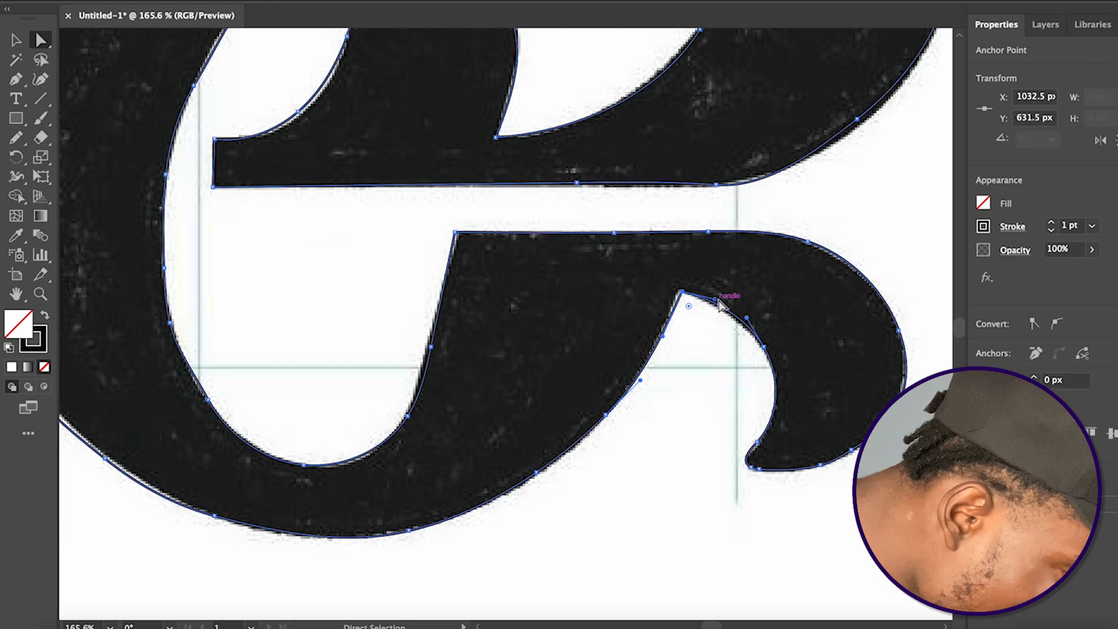
{"action": "left_click", "coordinate": [747, 325]}
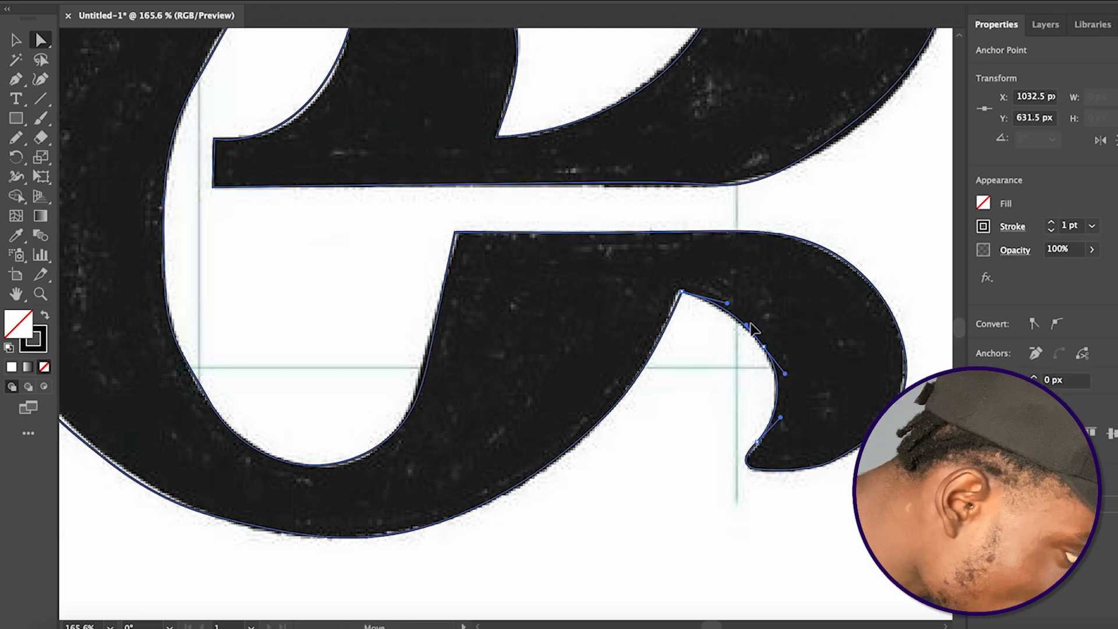
Redraw the horizontal bar's lower edge near the outer curve with the Pencil tool
{"action": "scroll", "coordinate": [728, 323], "scroll_direction": "down", "scroll_amount": 3}
{"action": "scroll", "coordinate": [697, 227], "scroll_direction": "up", "scroll_amount": 6}
{"action": "key", "text": "n"}
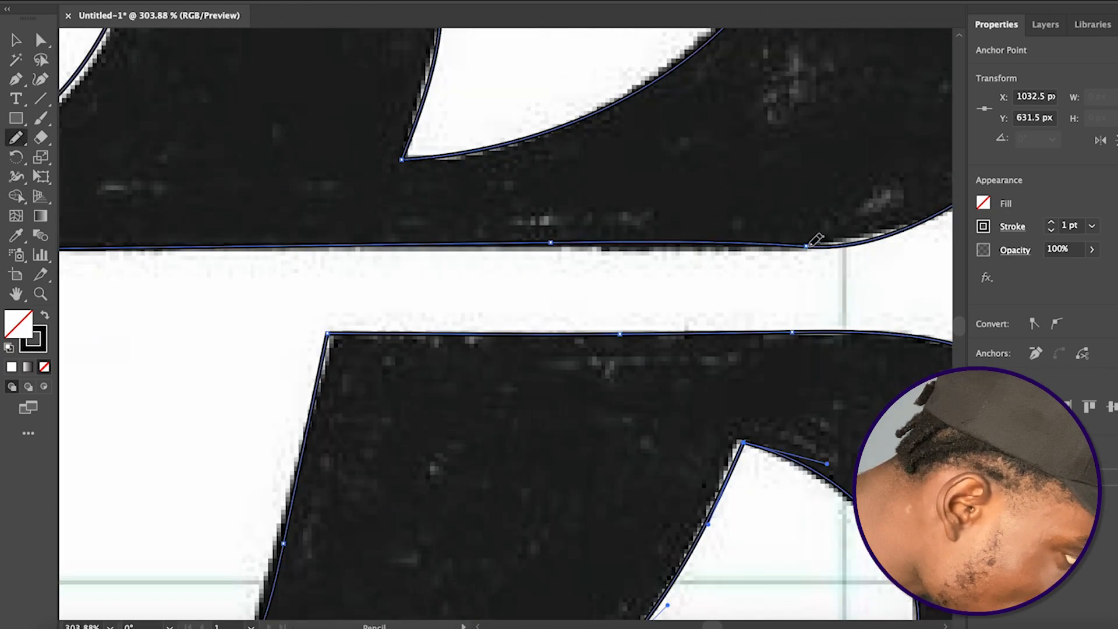
{"action": "left_click_drag", "start_coordinate": [789, 241], "coordinate": [548, 241]}
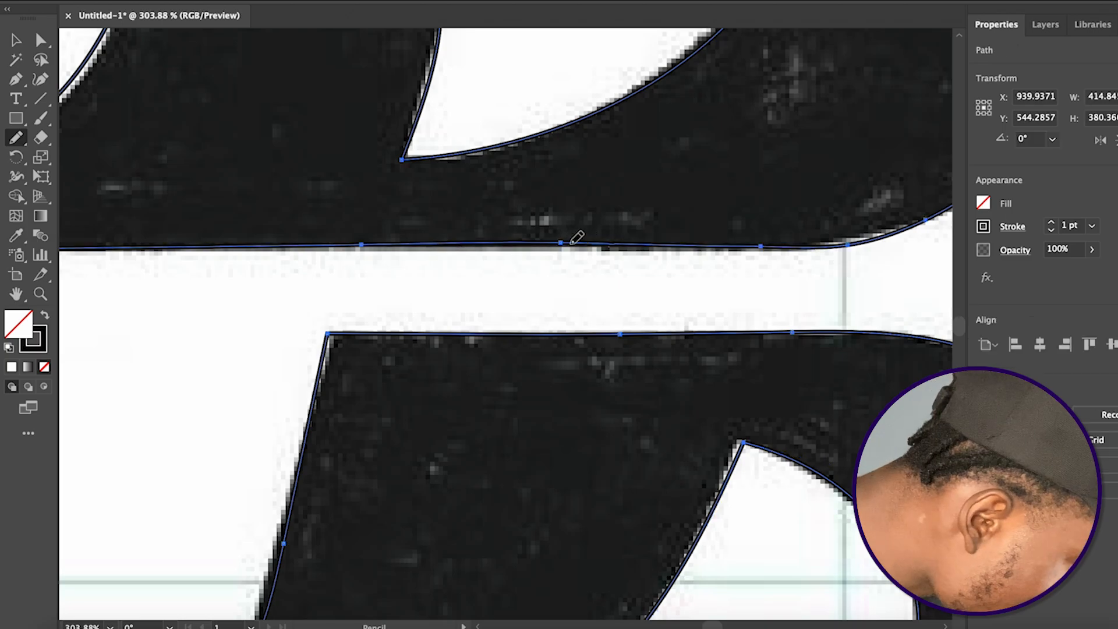
Redraw the lower-left outer edge of the large curve and touch up another short section of the outline
{"action": "scroll", "coordinate": [624, 239], "scroll_direction": "down", "scroll_amount": 3}
{"action": "scroll", "coordinate": [625, 239], "scroll_direction": "down", "scroll_amount": 3}
{"action": "scroll", "coordinate": [467, 332], "scroll_direction": "down", "scroll_amount": 2}
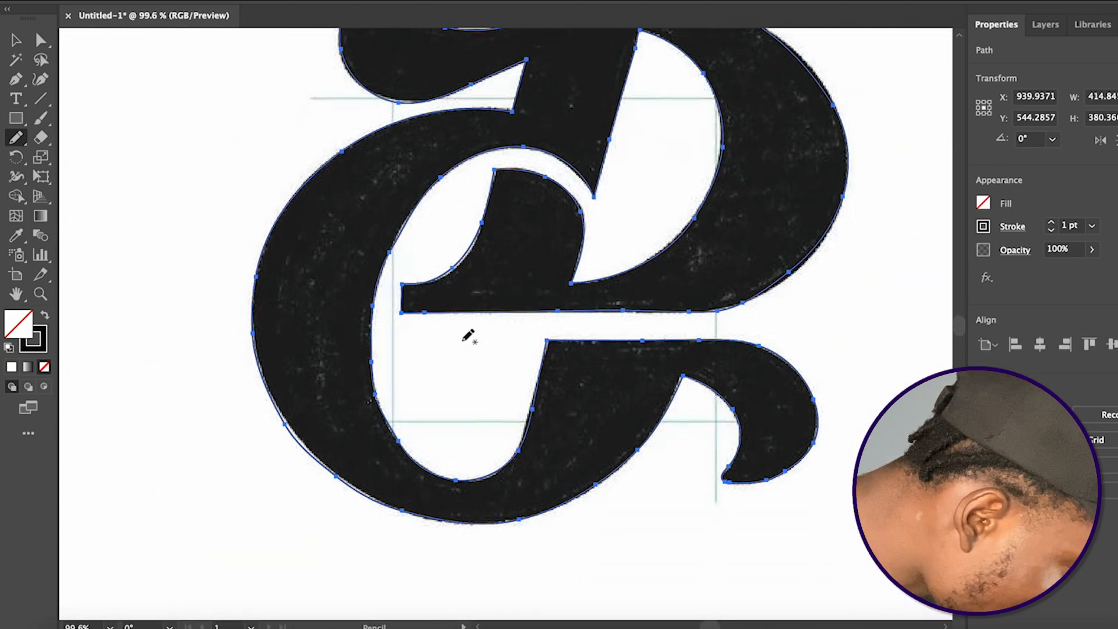
{"action": "scroll", "coordinate": [300, 425], "scroll_direction": "up", "scroll_amount": 5}
{"action": "mouse_move", "coordinate": [233, 408]}
{"action": "left_mouse_down"}
{"action": "mouse_move", "coordinate": [298, 493]}
{"action": "mouse_move", "coordinate": [350, 535]}
{"action": "left_mouse_up"}
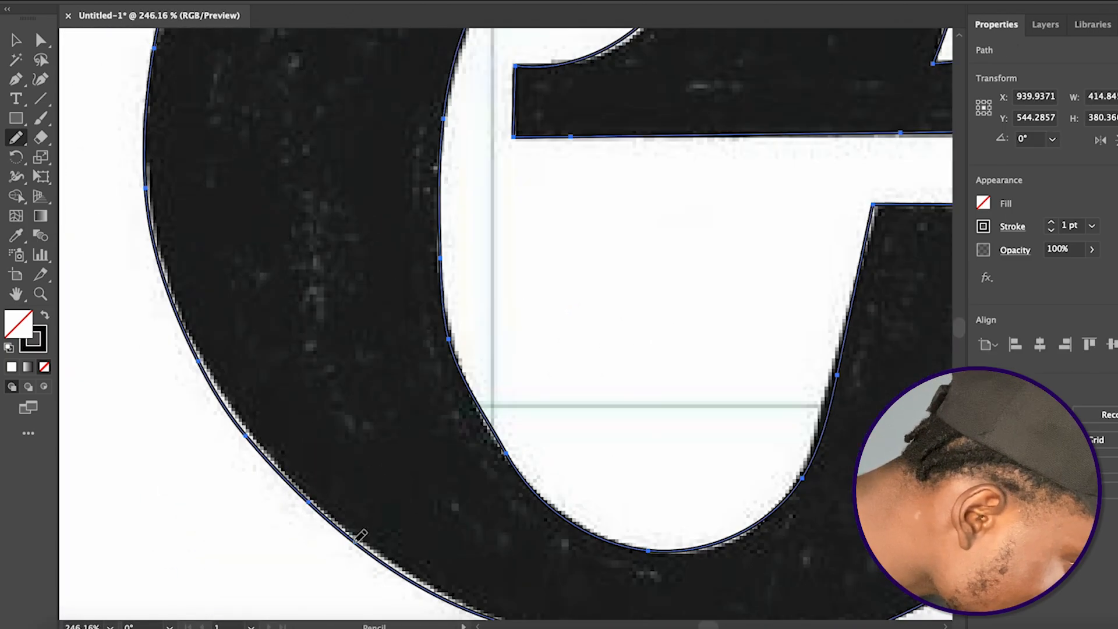
{"action": "scroll", "coordinate": [359, 536], "scroll_direction": "down", "scroll_amount": 3}
{"action": "scroll", "coordinate": [519, 452], "scroll_direction": "down", "scroll_amount": 2}
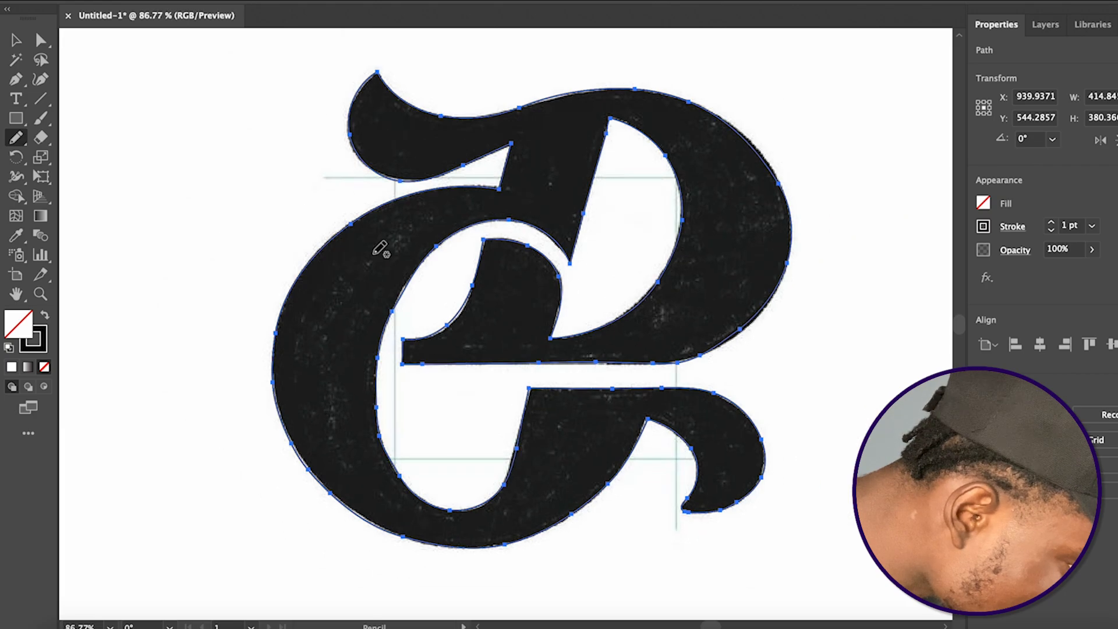
{"action": "scroll", "coordinate": [640, 368], "scroll_direction": "up", "scroll_amount": 5}
{"action": "mouse_move", "coordinate": [611, 365]}
{"action": "left_mouse_down"}
{"action": "mouse_move", "coordinate": [492, 388]}
{"action": "mouse_move", "coordinate": [639, 359]}
{"action": "left_mouse_up"}
{"action": "scroll", "coordinate": [639, 359], "scroll_direction": "down", "scroll_amount": 8}
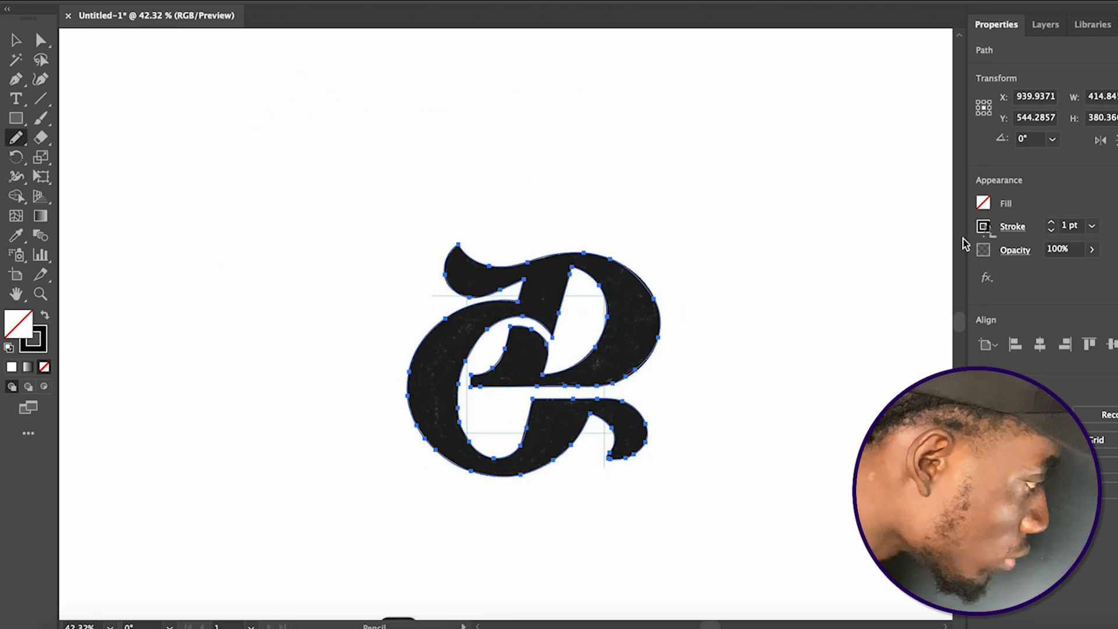
Fill the traced letter with black and move it to the right of the sketch
{"action": "left_click", "coordinate": [983, 203]}
{"action": "left_click", "coordinate": [842, 263]}
{"action": "left_click", "coordinate": [17, 40]}
{"action": "left_click_drag", "start_coordinate": [603, 361], "coordinate": [850, 362]}
Smooth the junction between the filled letter's horizontal bar and its outer curve with the Pencil tool
{"action": "scroll", "coordinate": [853, 358], "scroll_direction": "up", "scroll_amount": 4}
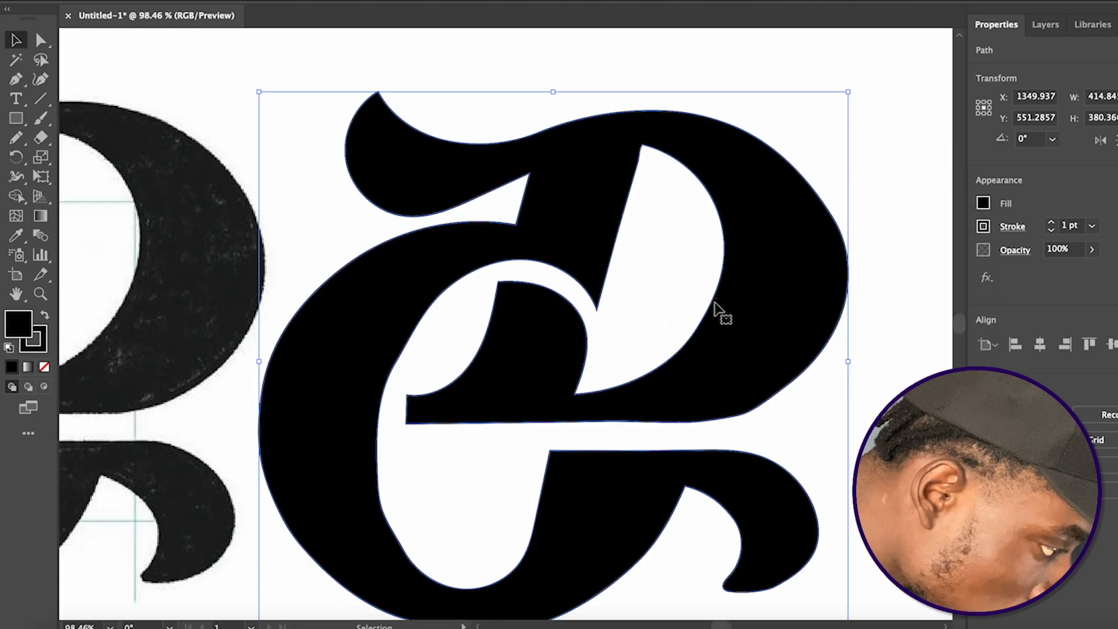
{"action": "key", "text": "n"}
{"action": "scroll", "coordinate": [757, 404], "scroll_direction": "up", "scroll_amount": 3}
{"action": "mouse_move", "coordinate": [814, 363]}
{"action": "left_mouse_down"}
{"action": "mouse_move", "coordinate": [724, 420]}
{"action": "mouse_move", "coordinate": [818, 369]}
{"action": "mouse_move", "coordinate": [846, 338]}
{"action": "left_mouse_up"}
Redraw the top corner of the large counter on the filled letter to clean up its edge
{"action": "scroll", "coordinate": [845, 338], "scroll_direction": "up", "scroll_amount": 3}
{"action": "scroll", "coordinate": [846, 338], "scroll_direction": "right", "scroll_amount": 2}
{"action": "scroll", "coordinate": [845, 339], "scroll_direction": "down", "scroll_amount": 4}
{"action": "scroll", "coordinate": [844, 339], "scroll_direction": "down", "scroll_amount": 3}
{"action": "scroll", "coordinate": [693, 238], "scroll_direction": "up", "scroll_amount": 6}
{"action": "mouse_move", "coordinate": [710, 192]}
{"action": "left_mouse_down"}
{"action": "mouse_move", "coordinate": [700, 235]}
{"action": "mouse_move", "coordinate": [728, 194]}
{"action": "left_mouse_up"}
Move the filled letter slightly farther right of the sketch, leaving a gap between them, and deselect it
{"action": "scroll", "coordinate": [728, 190], "scroll_direction": "down", "scroll_amount": 4}
{"action": "scroll", "coordinate": [708, 271], "scroll_direction": "down", "scroll_amount": 4}
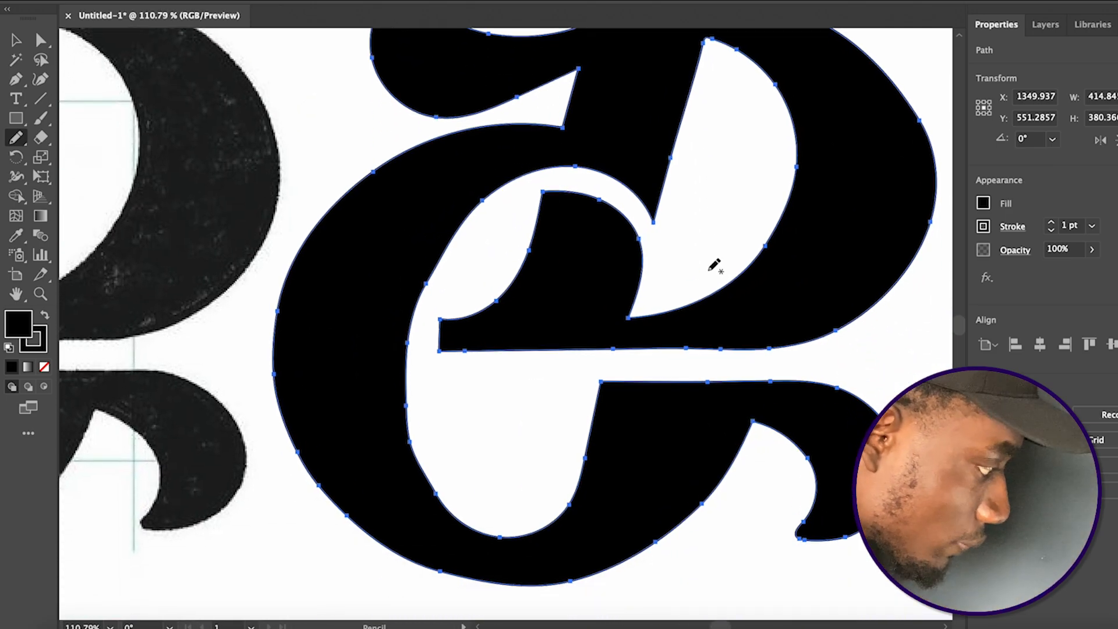
{"action": "scroll", "coordinate": [526, 604], "scroll_direction": "up", "scroll_amount": 6}
{"action": "scroll", "coordinate": [528, 608], "scroll_direction": "down", "scroll_amount": 9}
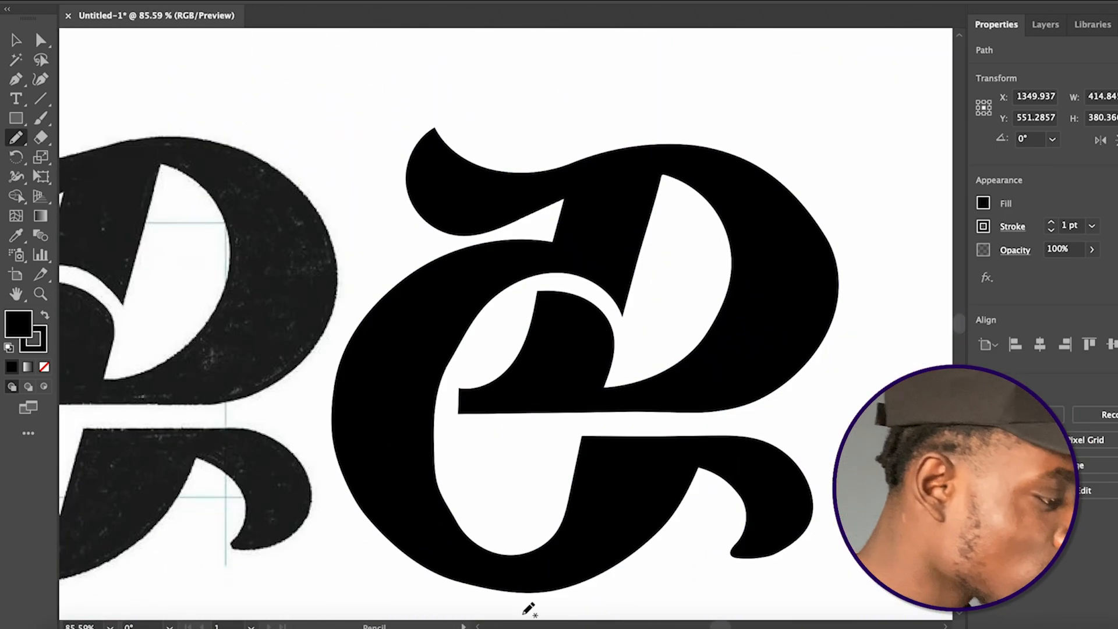
{"action": "scroll", "coordinate": [526, 608], "scroll_direction": "down", "scroll_amount": 2}
{"action": "scroll", "coordinate": [519, 516], "scroll_direction": "down", "scroll_amount": 4}
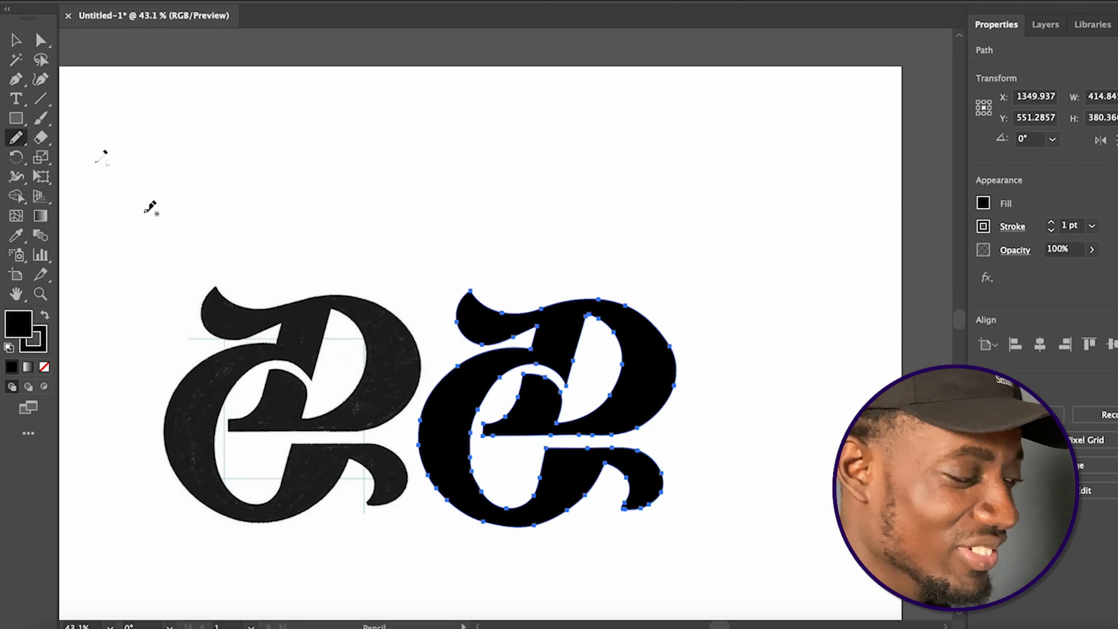
{"action": "key", "text": "v"}
{"action": "left_click_drag", "start_coordinate": [547, 415], "coordinate": [580, 415]}
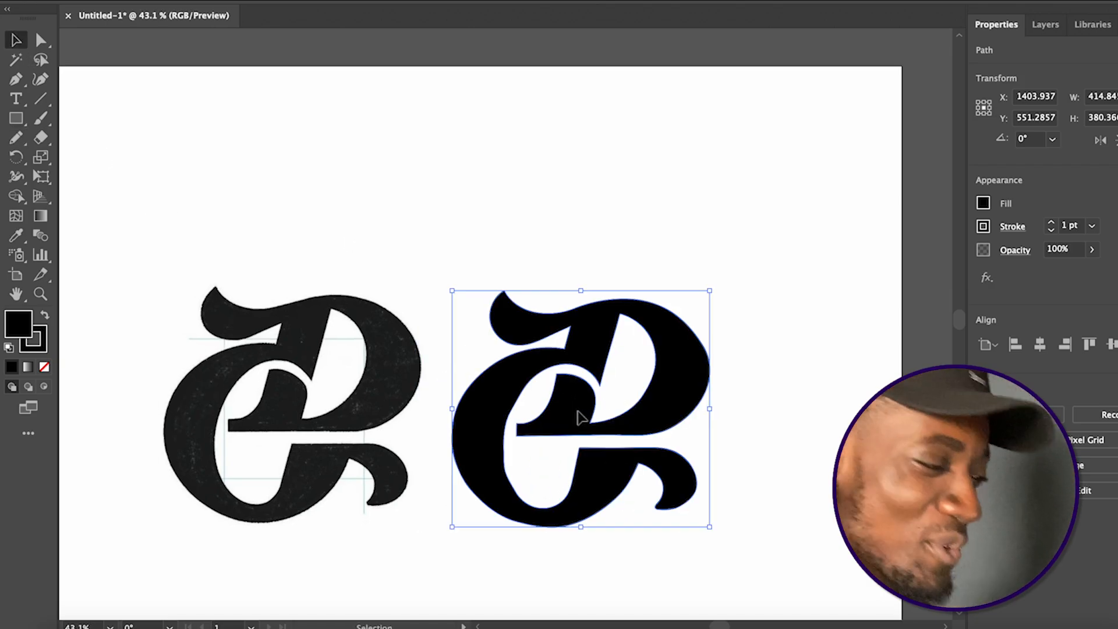
{"action": "left_click", "coordinate": [747, 386]}
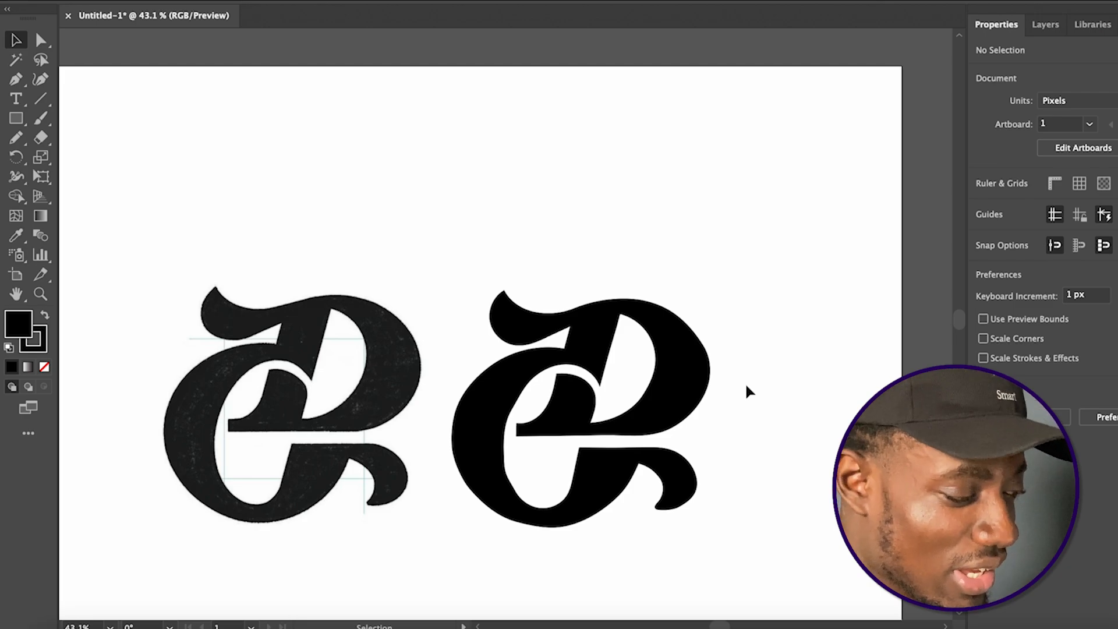